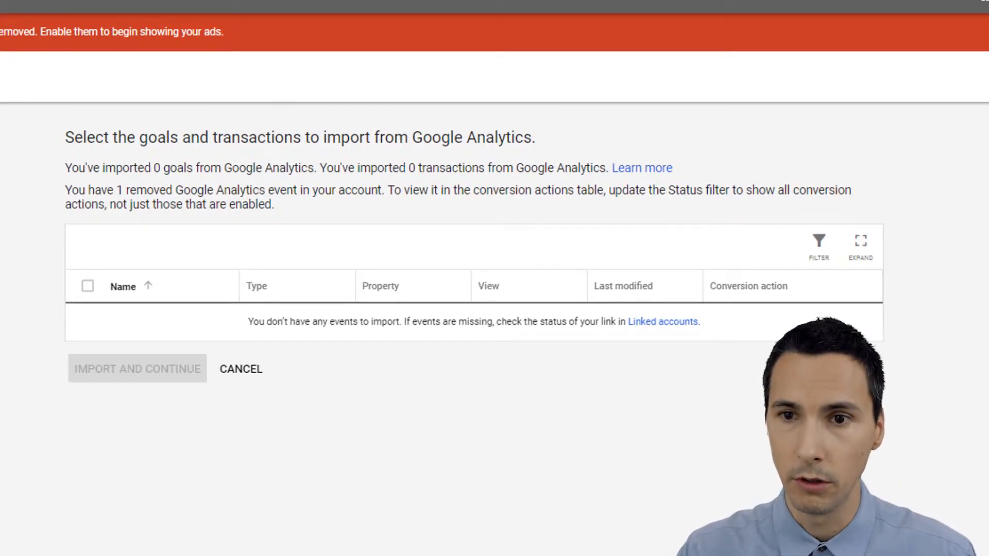
Step: Switch to Google Analytics and open the goals of the All Web Site Data view in the admin settings
click(198, 9)
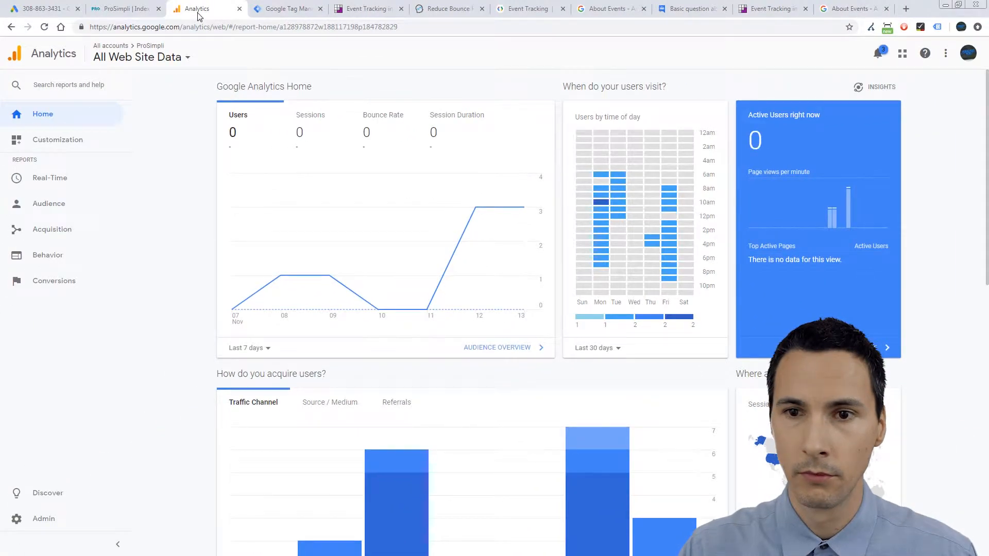
click(43, 518)
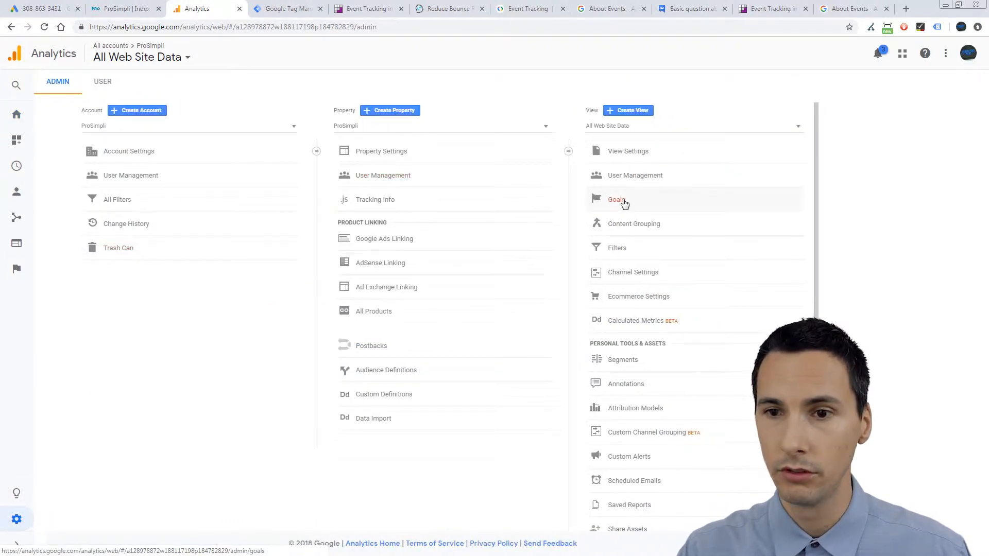
click(645, 127)
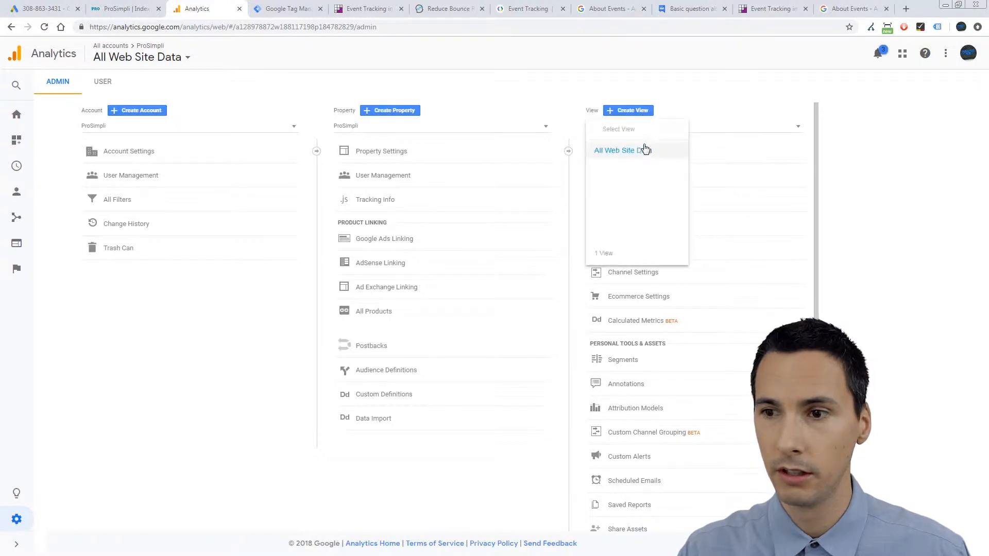
click(751, 91)
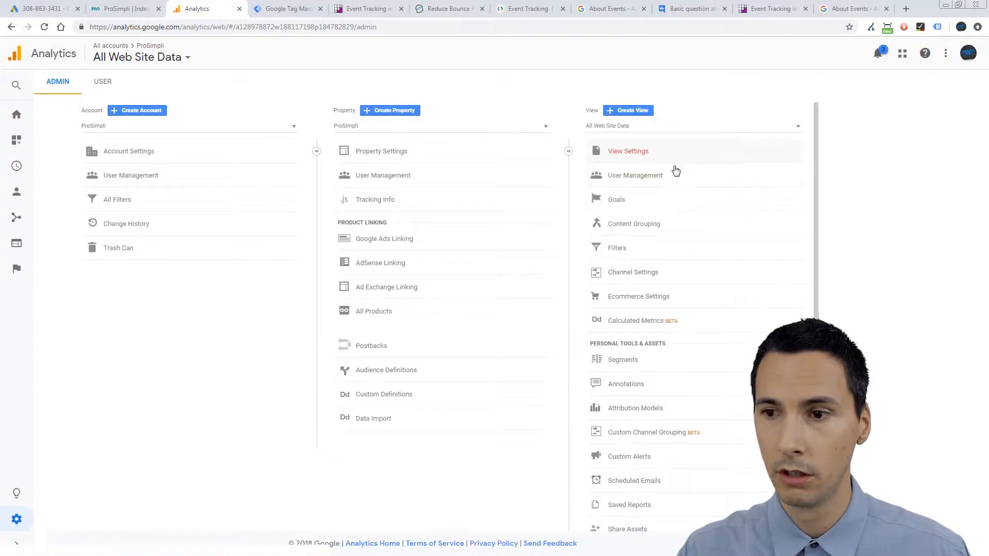
click(675, 206)
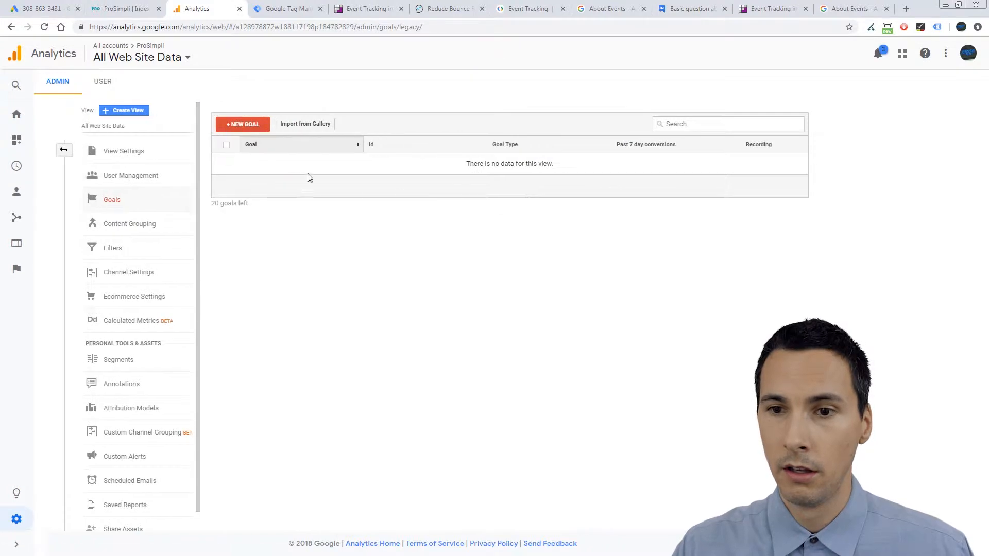
Step: Start a new goal using the Custom setup instead of a template and continue to its description
click(250, 125)
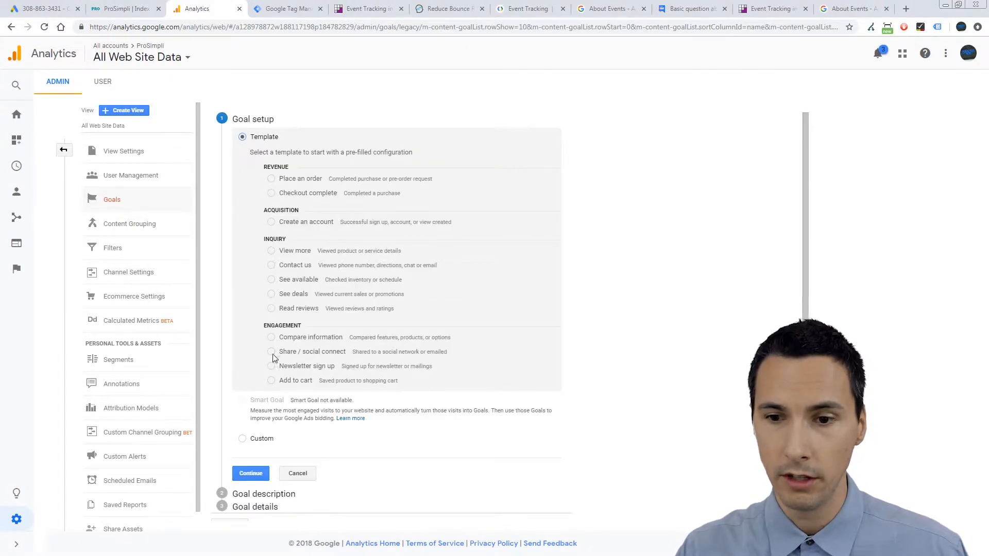
click(242, 439)
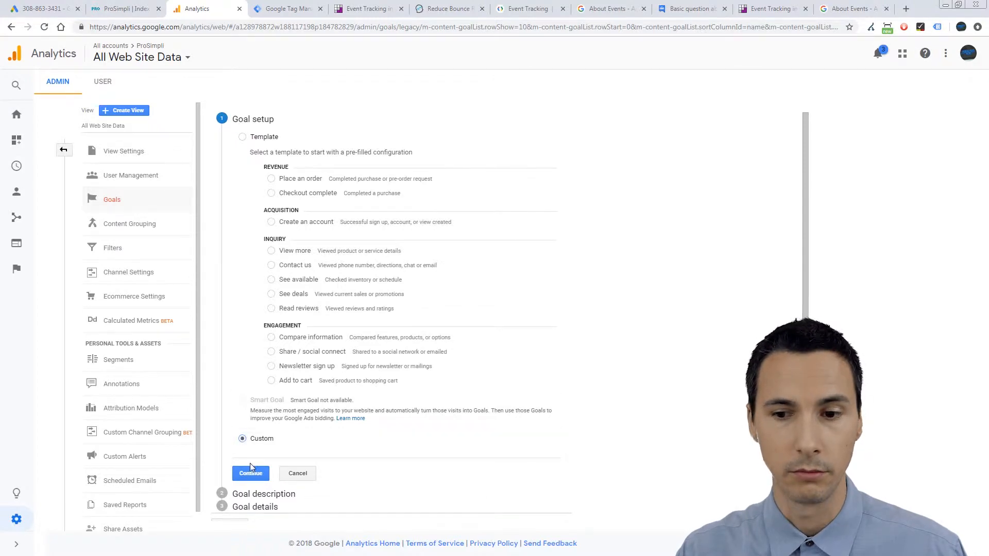
click(251, 474)
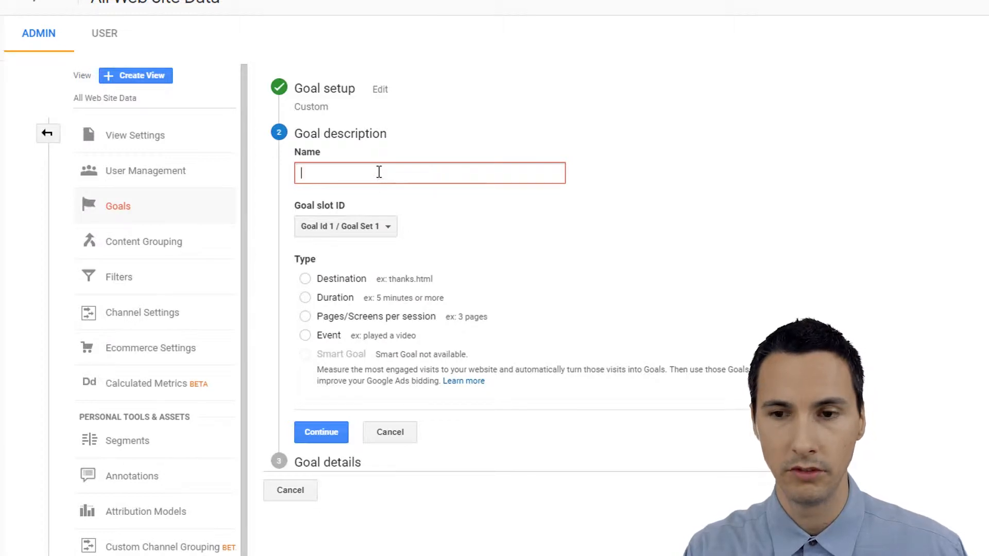
Step: Name the goal "Button Click to Amazon Listing", set its type to Event and continue to the goal details
text(Button Click to Amazon Listing)
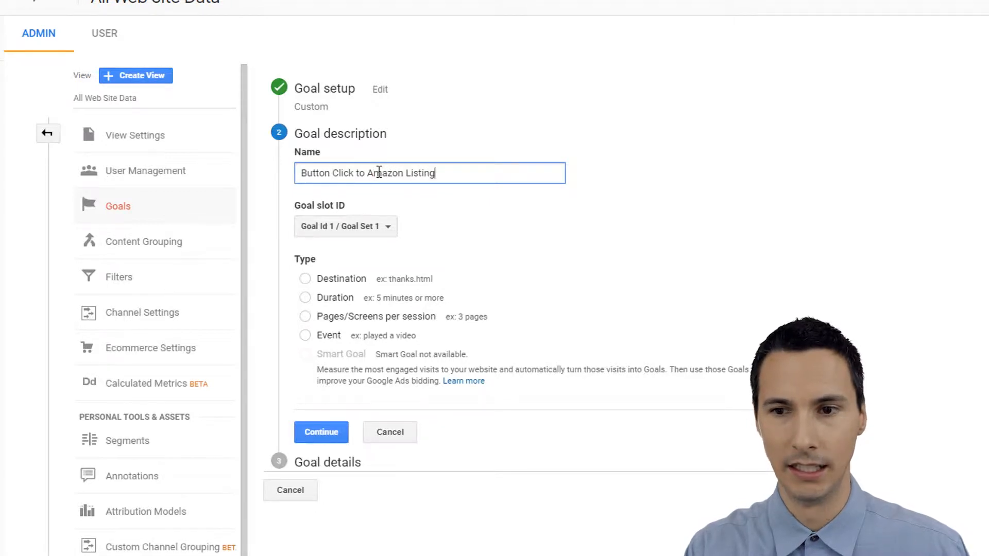
drag(435, 173, 299, 171)
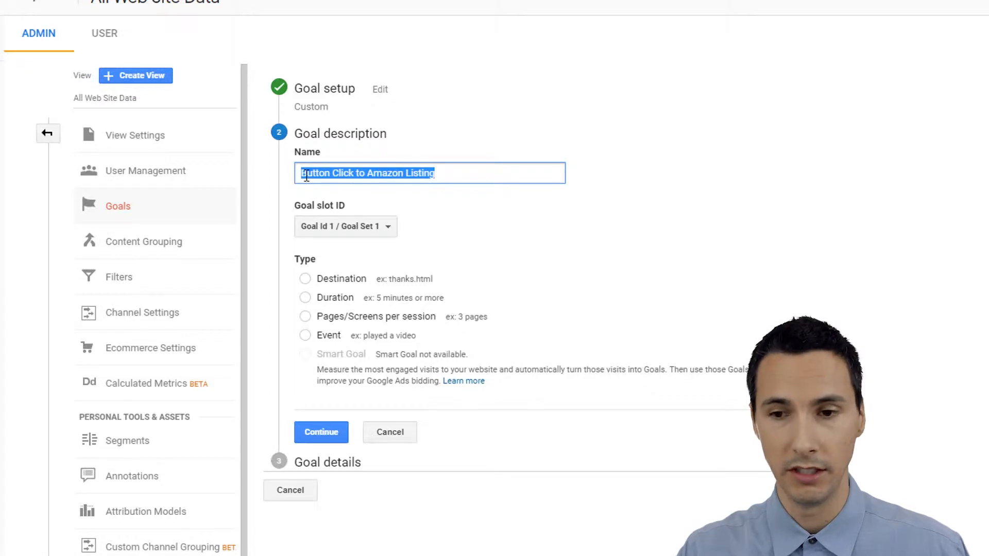
key(Right)
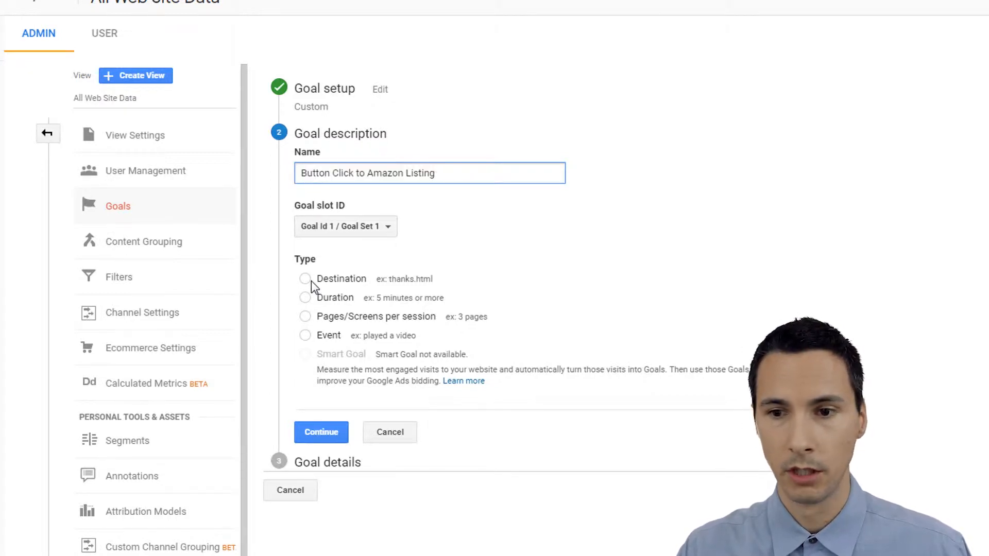
click(306, 335)
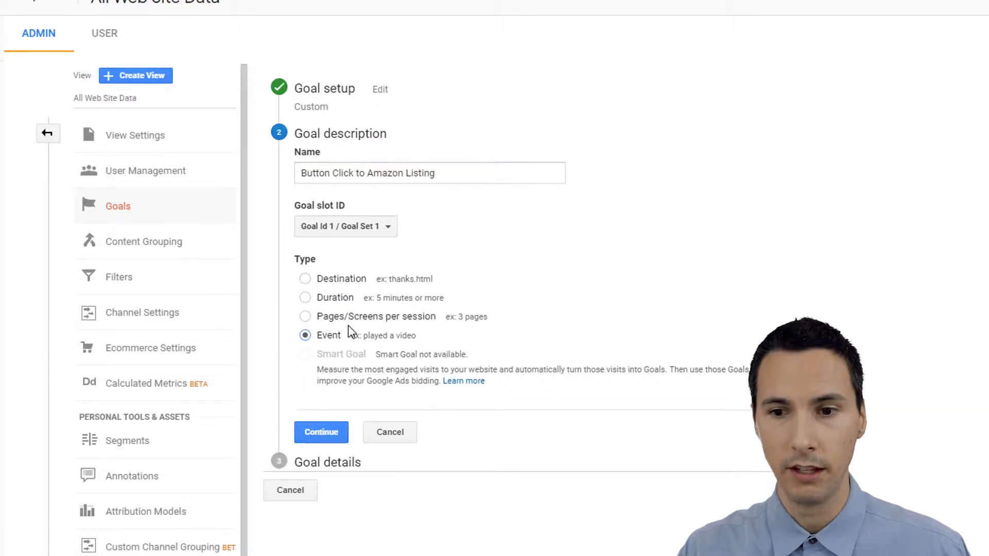
click(335, 434)
Step: Set the goal's event conditions to Category equals "Click" and Action equals "Button"
click(448, 267)
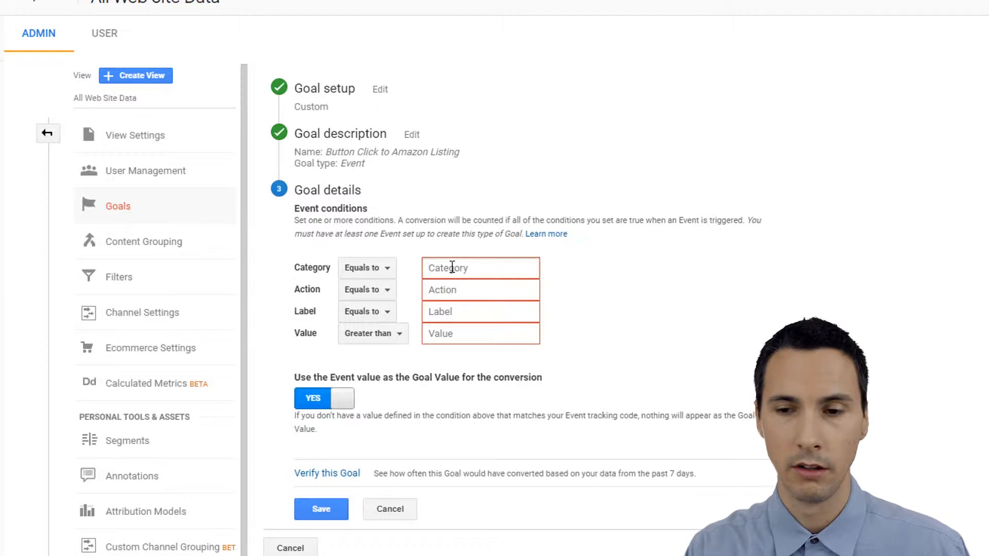
text(Click)
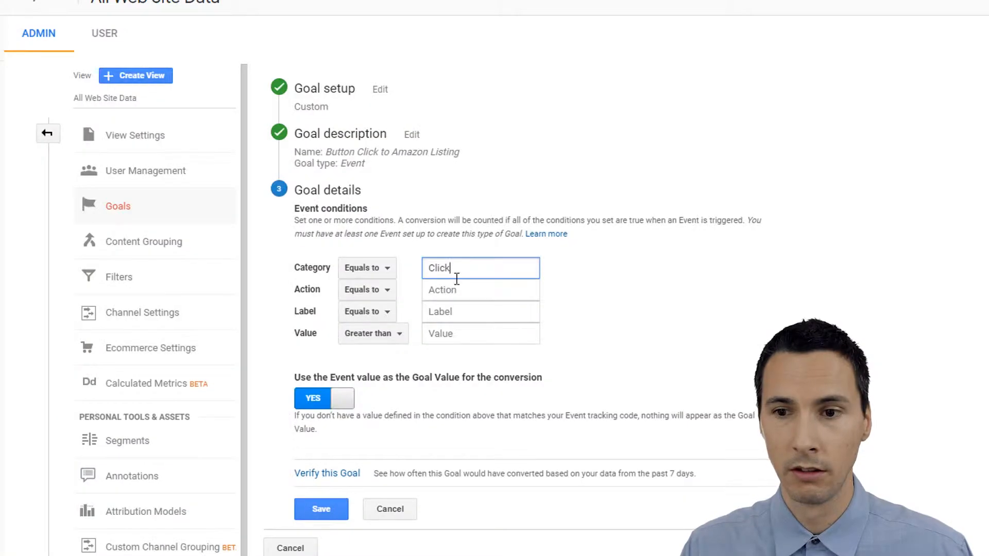
click(456, 283)
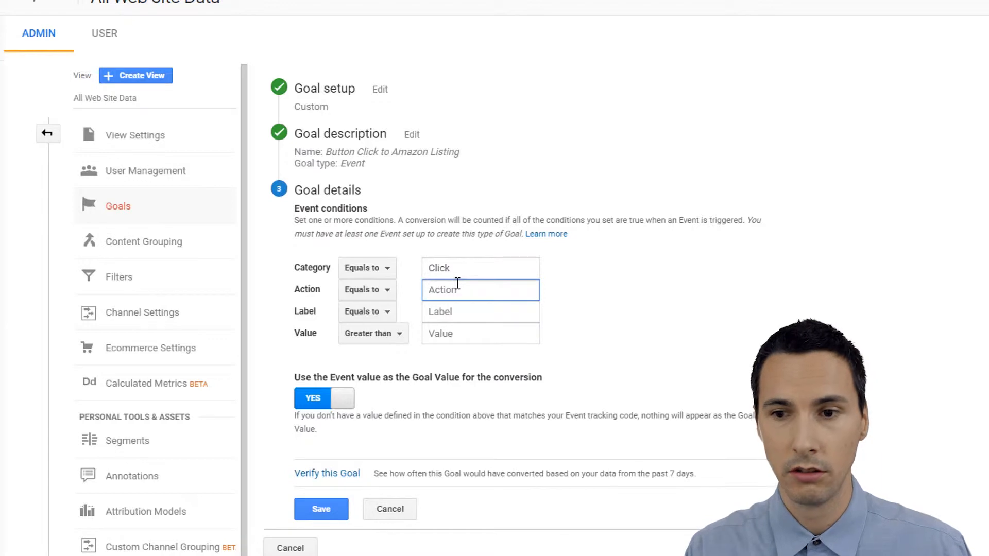
text(Bu)
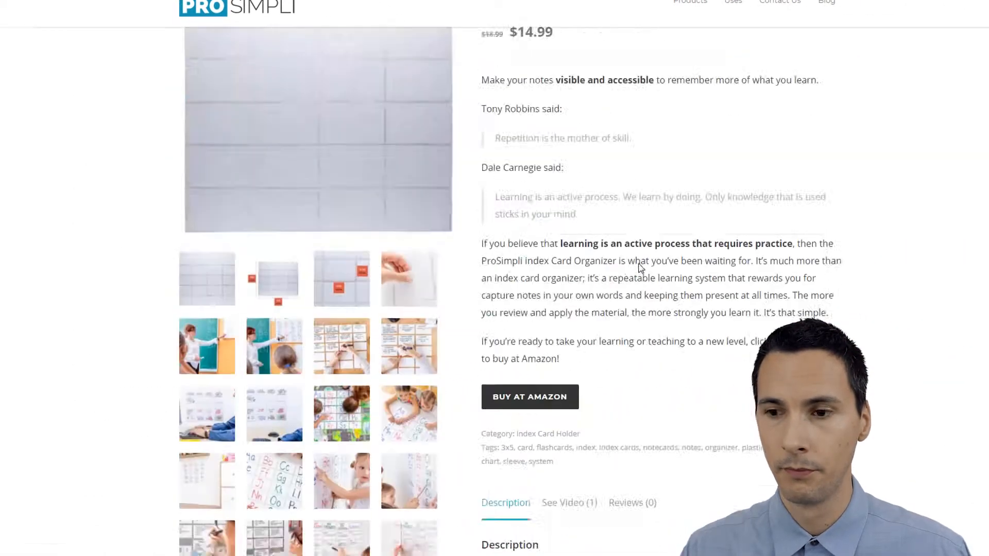
Step: Check the purchase button's wording on the ProSimpli product page and set the goal's Label condition to "BUY AT AMAZON"
scroll(513, 146, down, 5)
scroll(539, 189, down, 10)
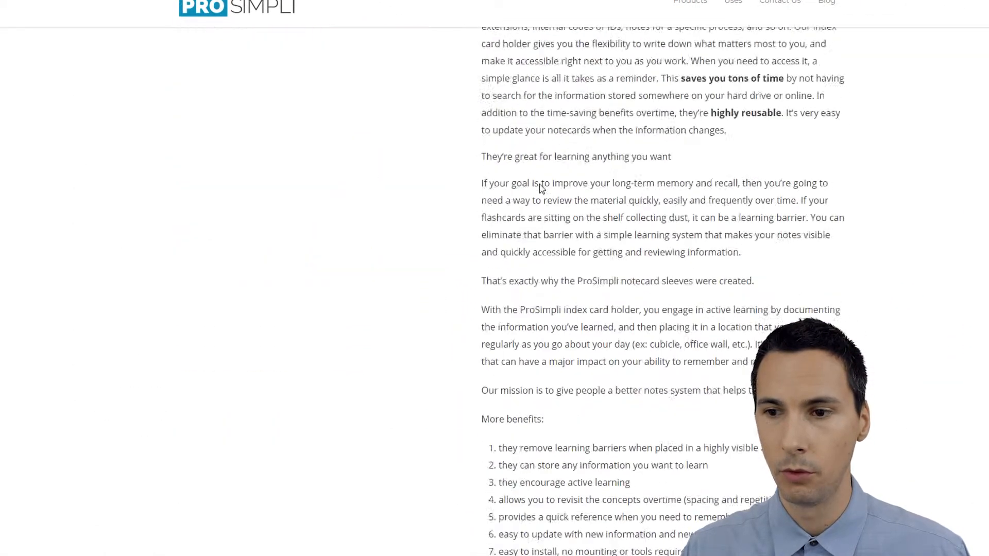
scroll(539, 189, down, 10)
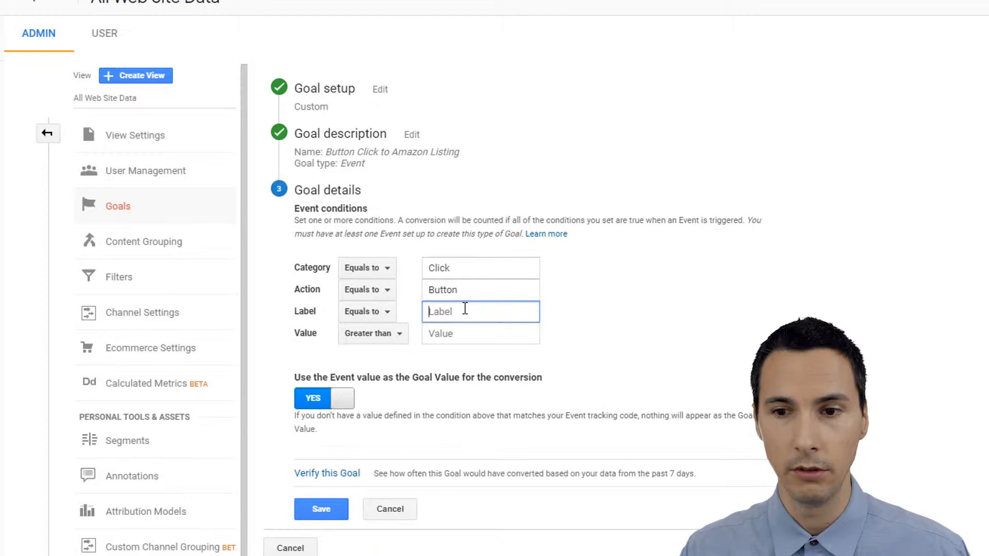
text(A)
key(BackSpace)
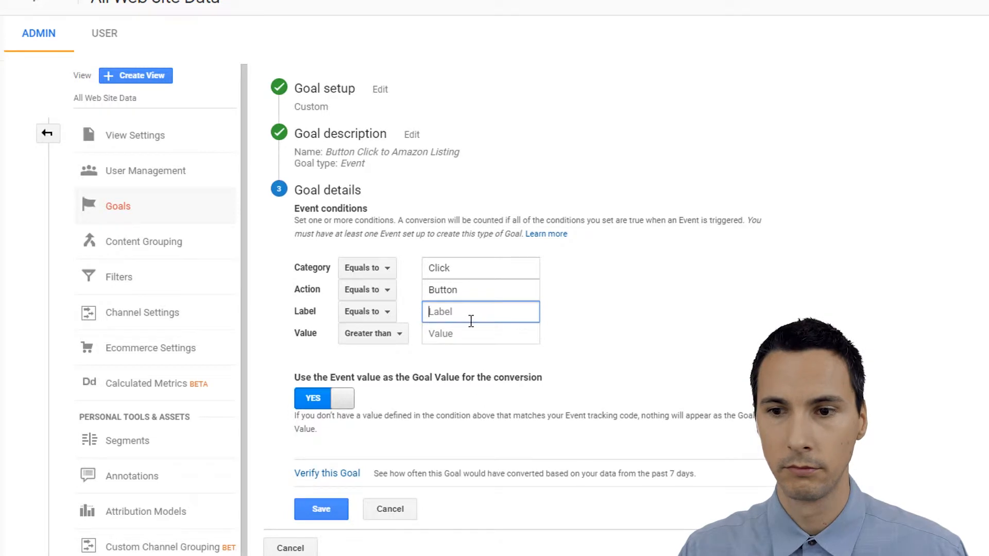
text(BUY AT AMAZON)
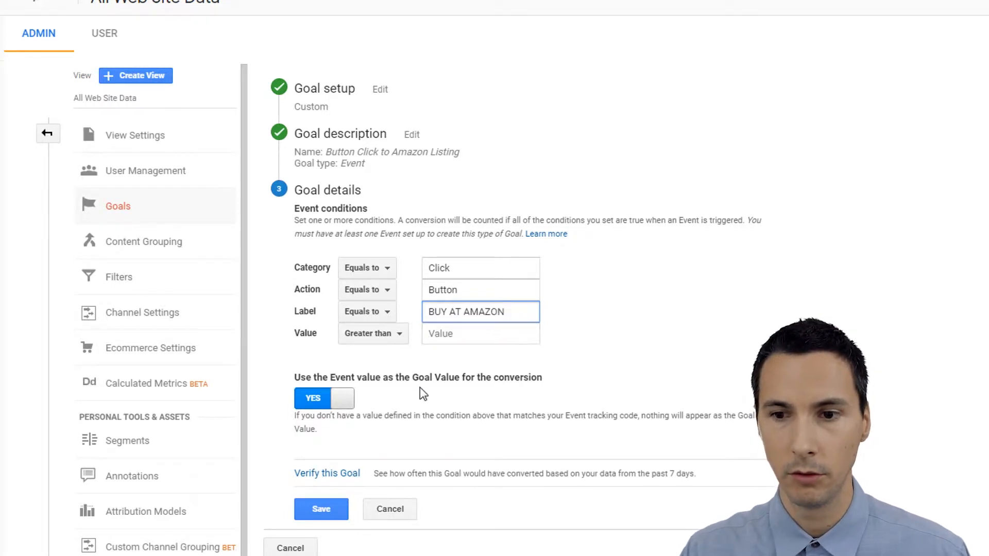
Step: Verify the goal against the data from the past 7 days and save it
click(336, 476)
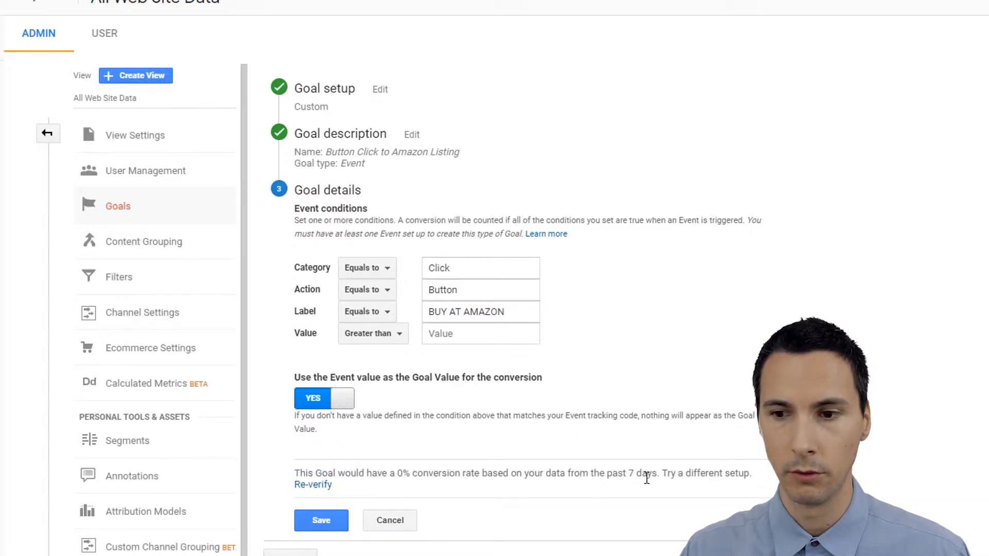
drag(647, 478, 590, 475)
click(591, 474)
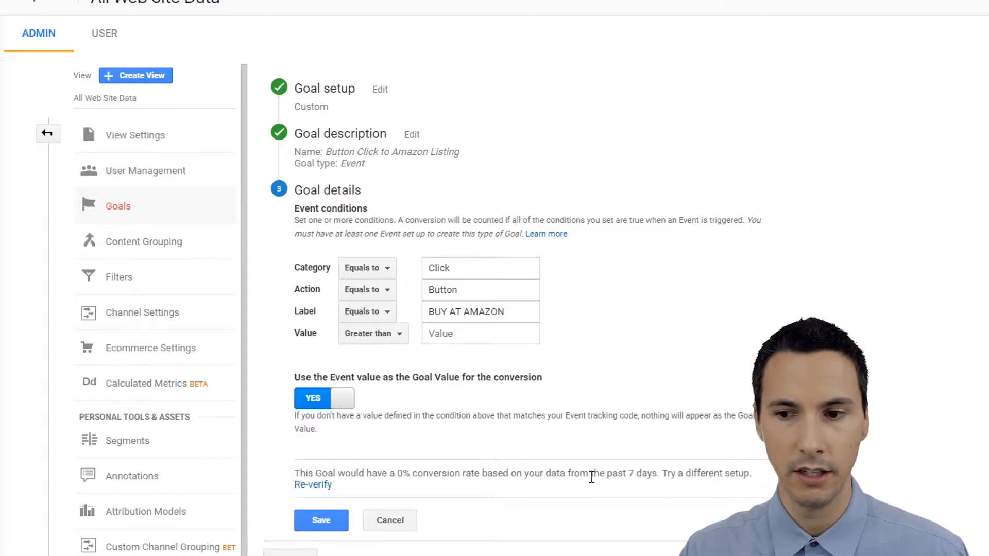
click(332, 521)
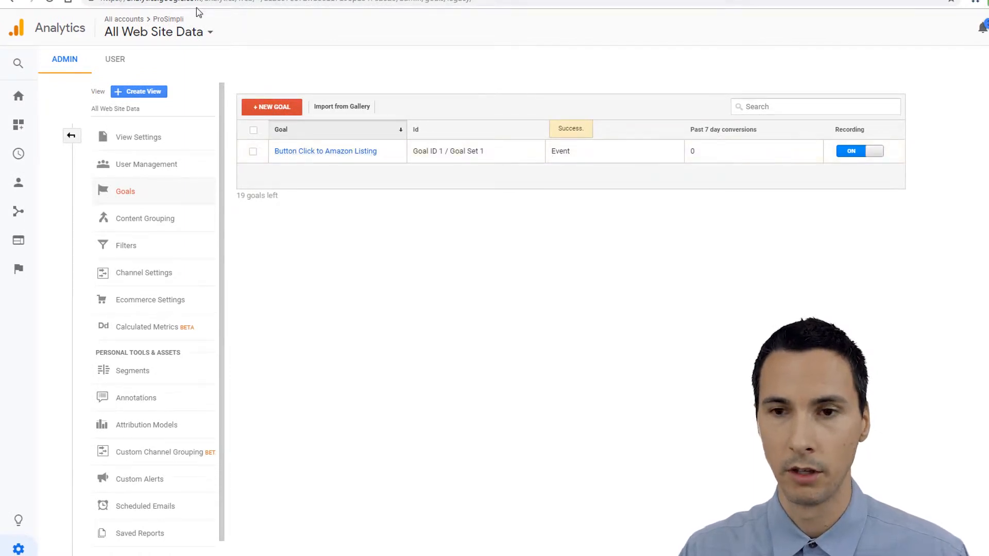
Step: Reopen the Button Click to Amazon Listing goal and show the event conditions in its goal details
click(343, 152)
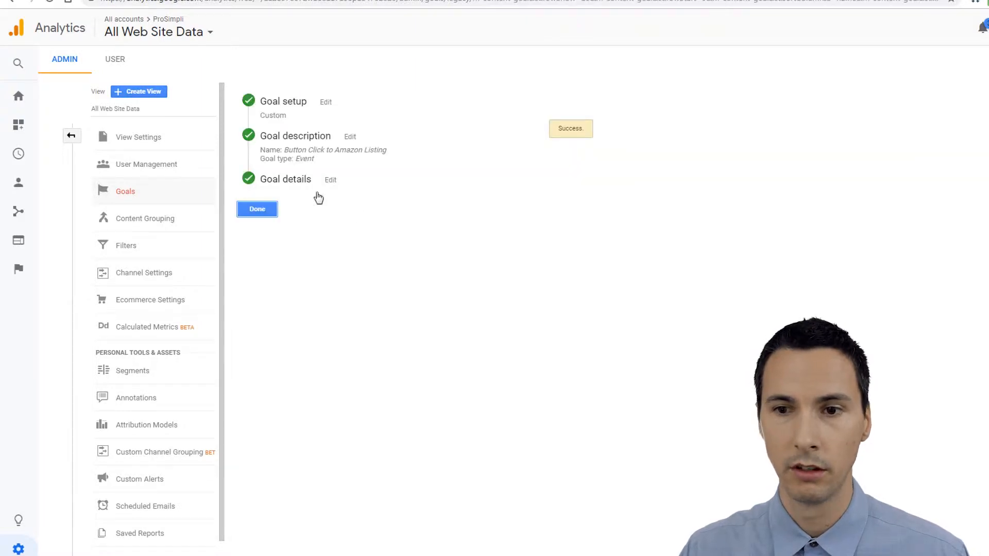
click(308, 161)
click(280, 323)
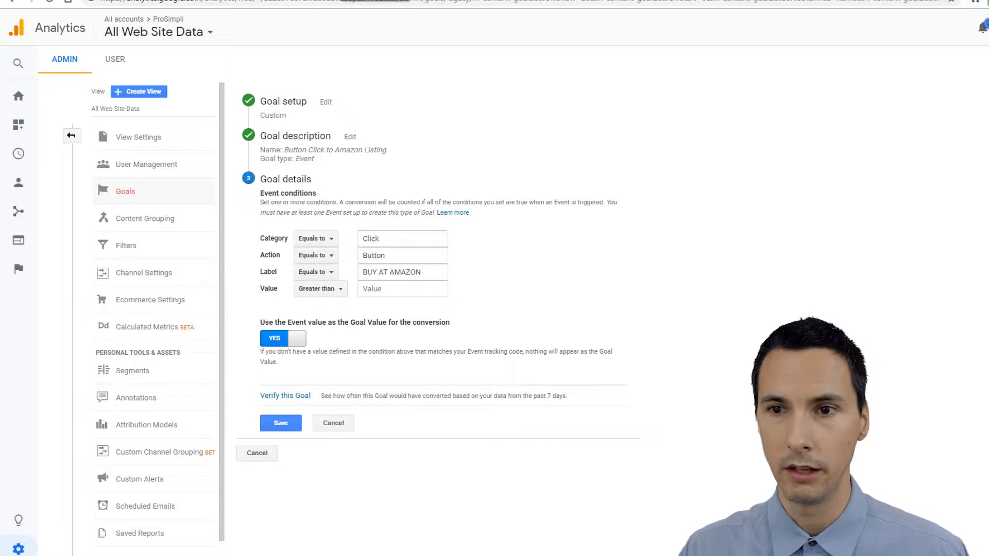
Step: Switch to Google Tag Manager and create a new Google Analytics - Universal Analytics tag with the track type Event
key(ctrl+Tab)
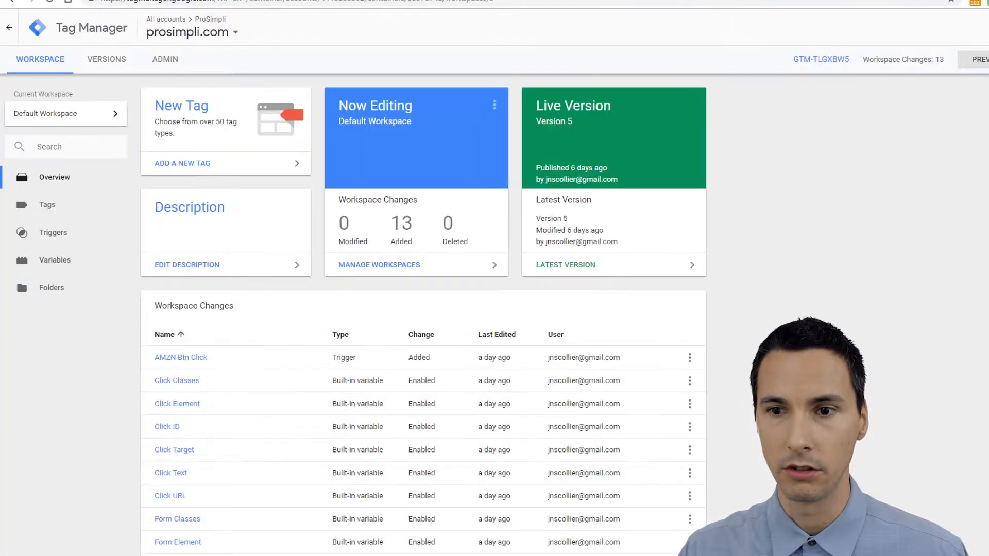
click(57, 208)
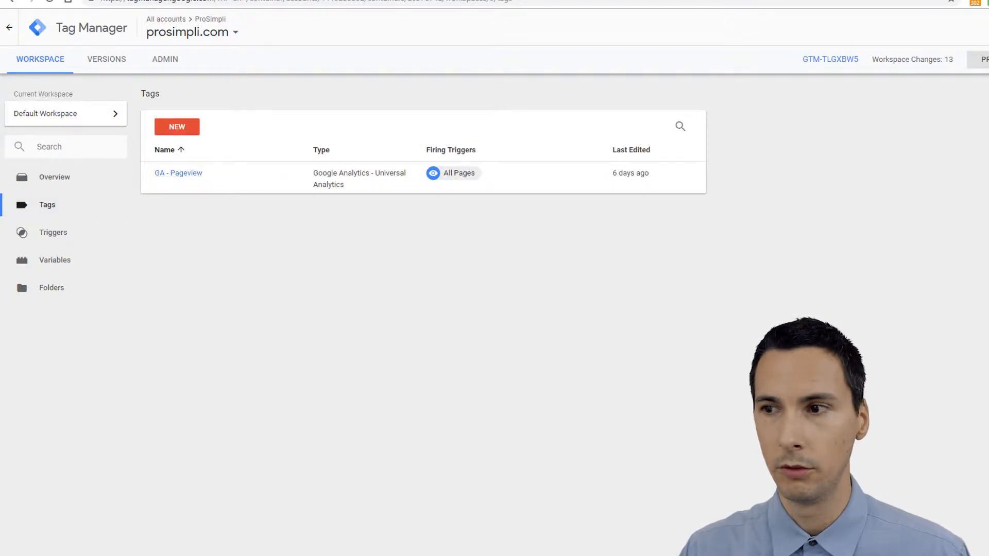
click(195, 127)
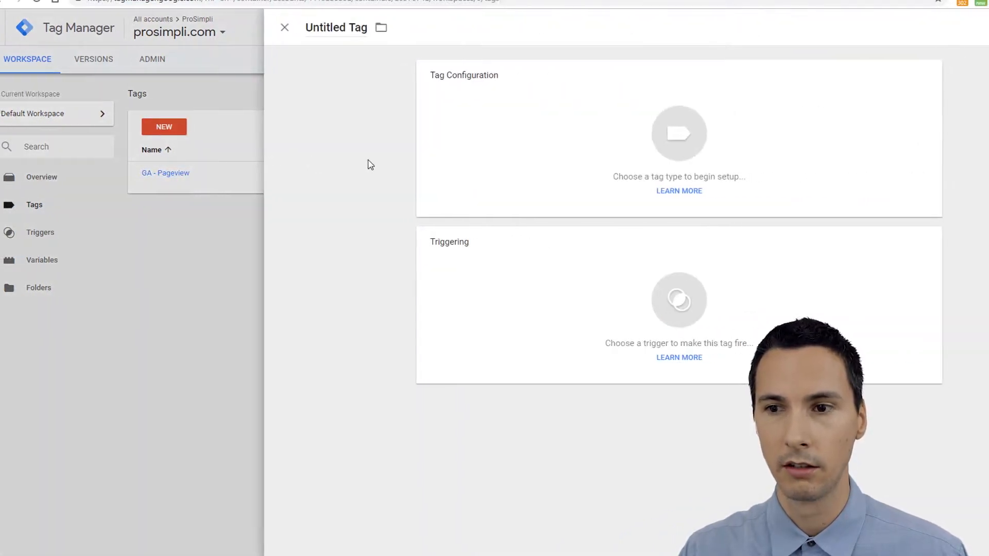
click(511, 153)
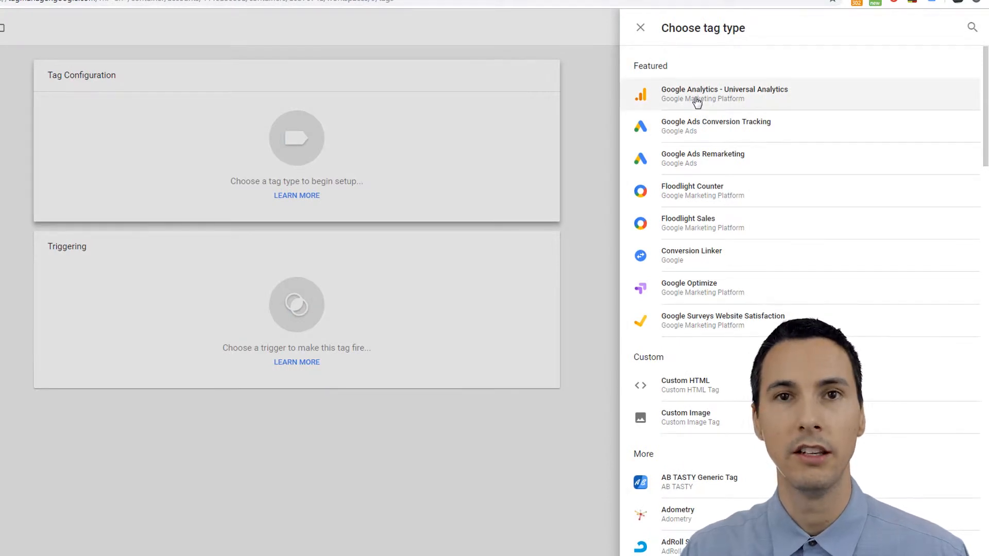
click(697, 102)
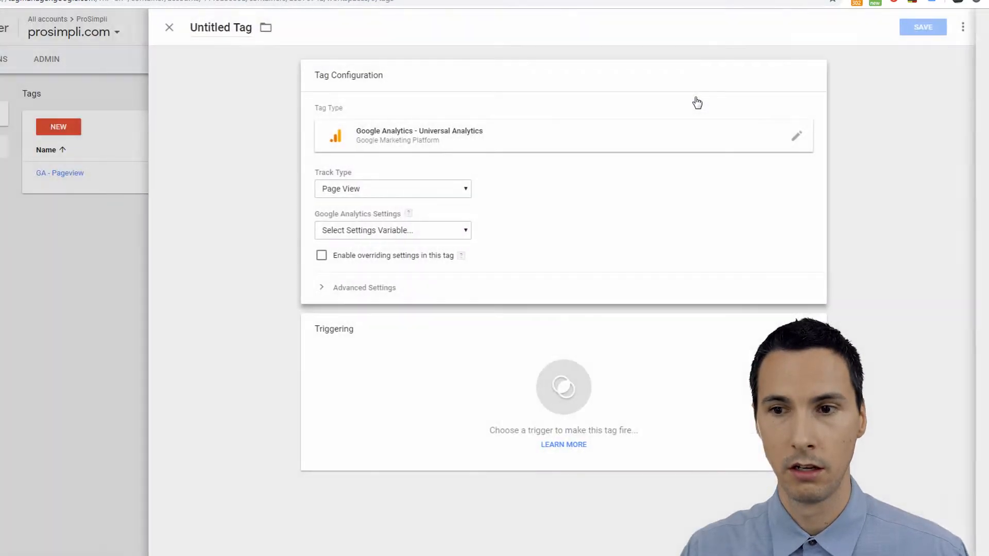
click(366, 190)
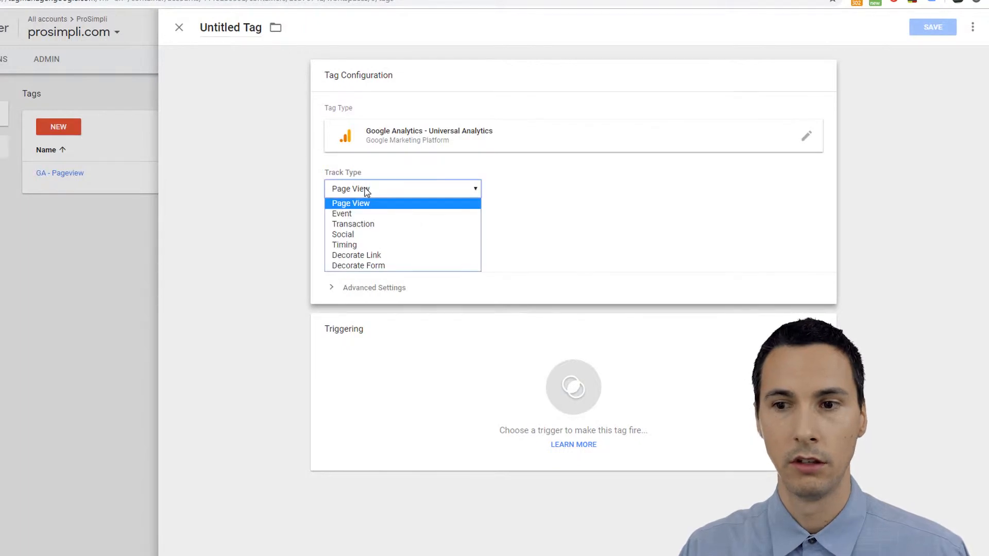
click(353, 214)
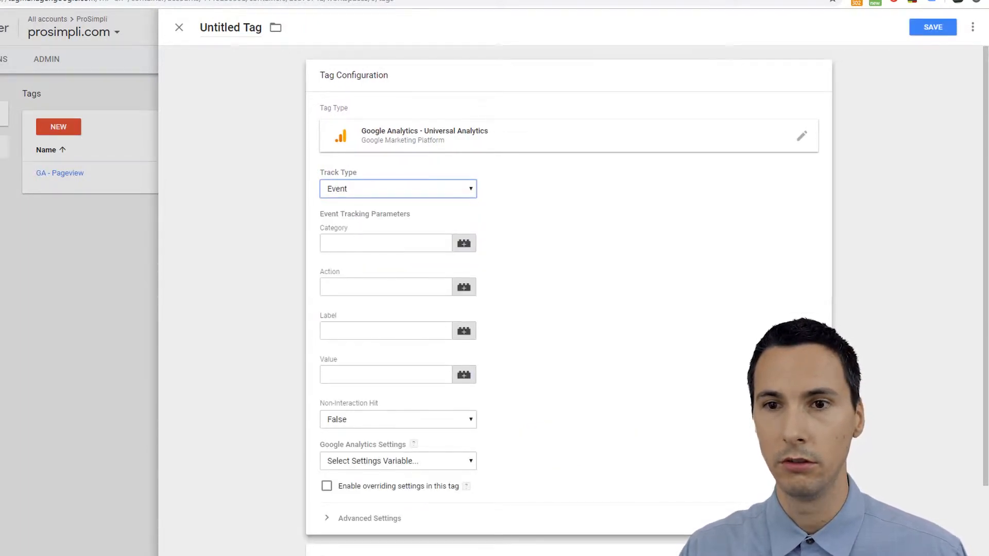
Step: Copy the goal's category from Google Analytics and set the new tag's Category to "Click" in Google Tag Manager
click(372, 242)
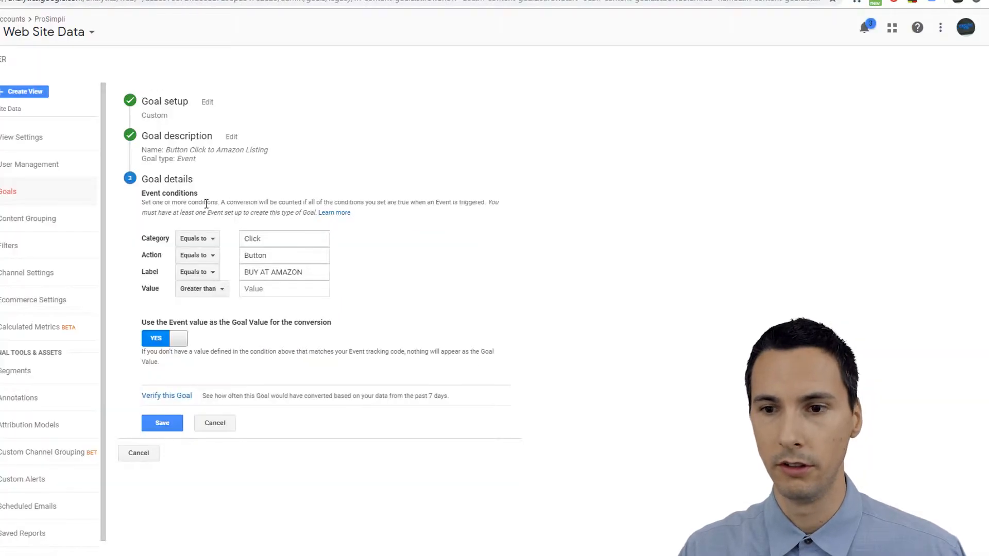
double_click(252, 239)
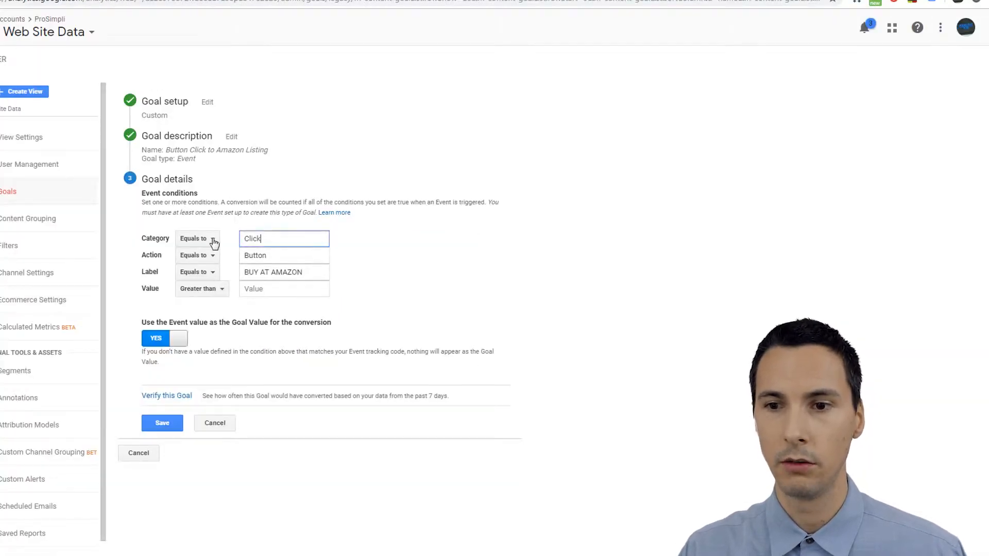
key(ctrl+Tab)
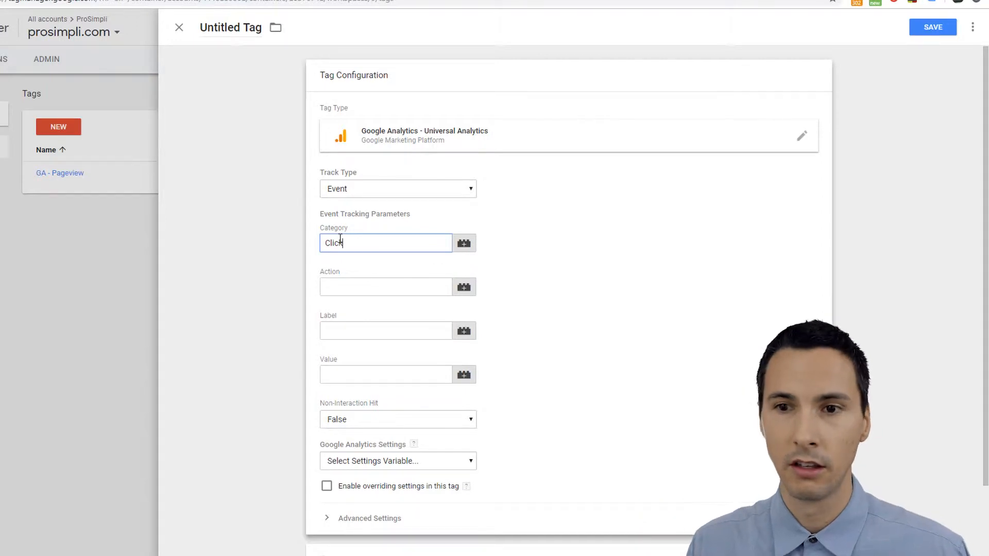
Step: Read how the Google Analytics help page on events defines the Category of an event
click(353, 282)
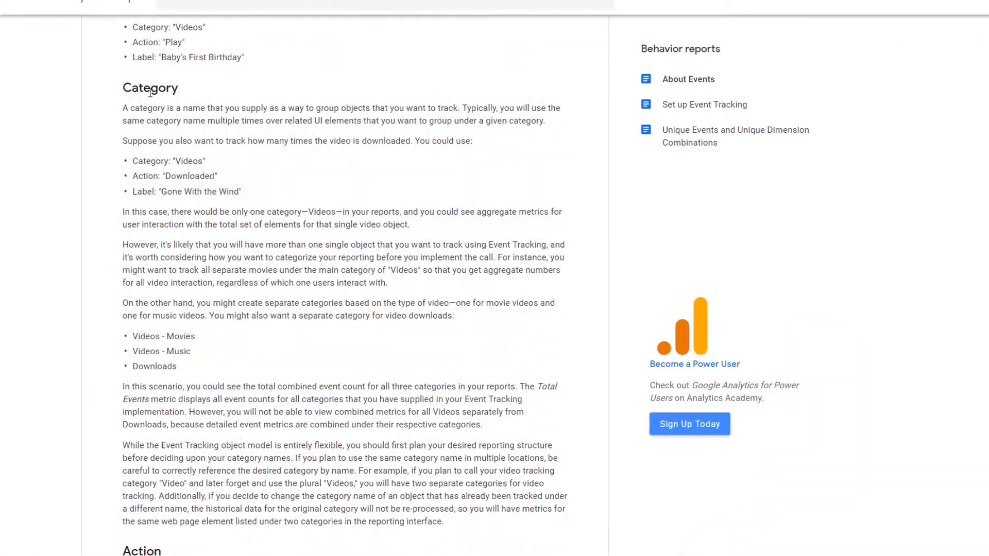
double_click(150, 90)
drag(346, 108, 137, 94)
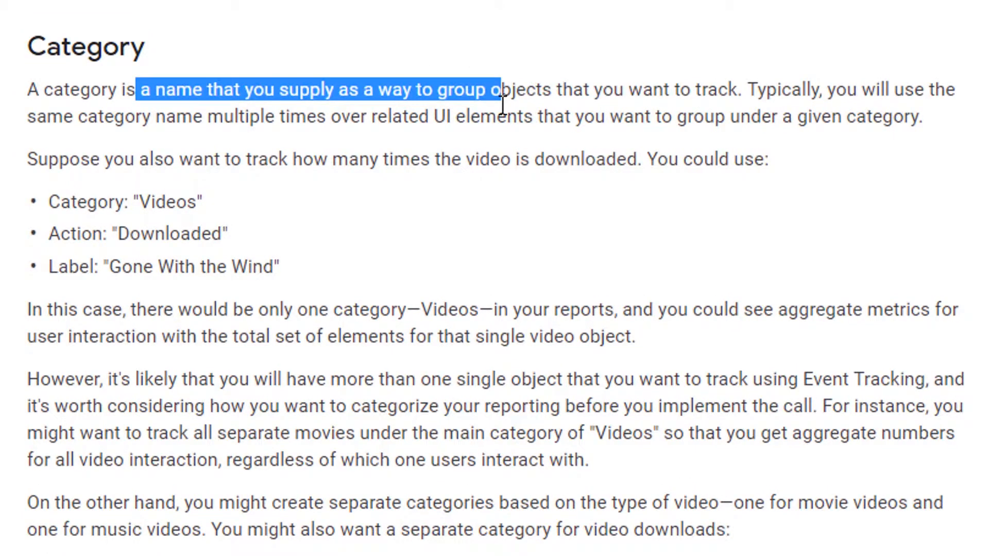
click(623, 103)
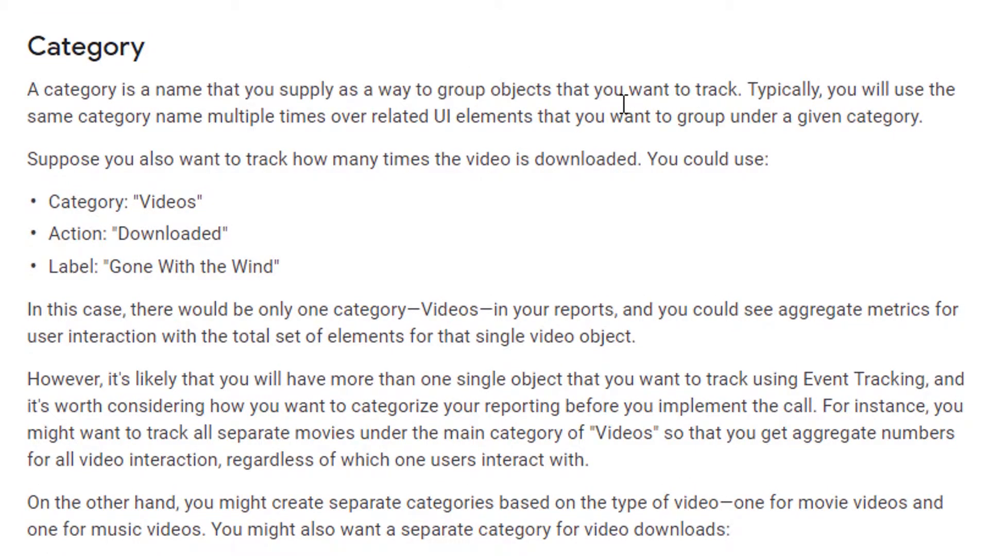
drag(738, 96, 442, 98)
click(443, 121)
Step: Examine the Action section of the event help page, including its Play, Stop and Pause button examples
scroll(545, 197, down, 12)
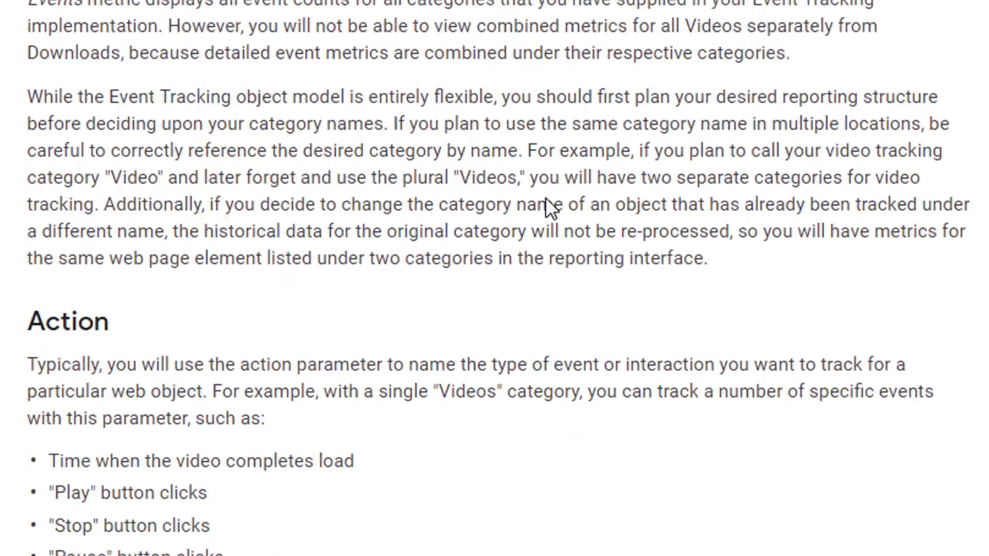
drag(116, 337, 526, 324)
click(526, 324)
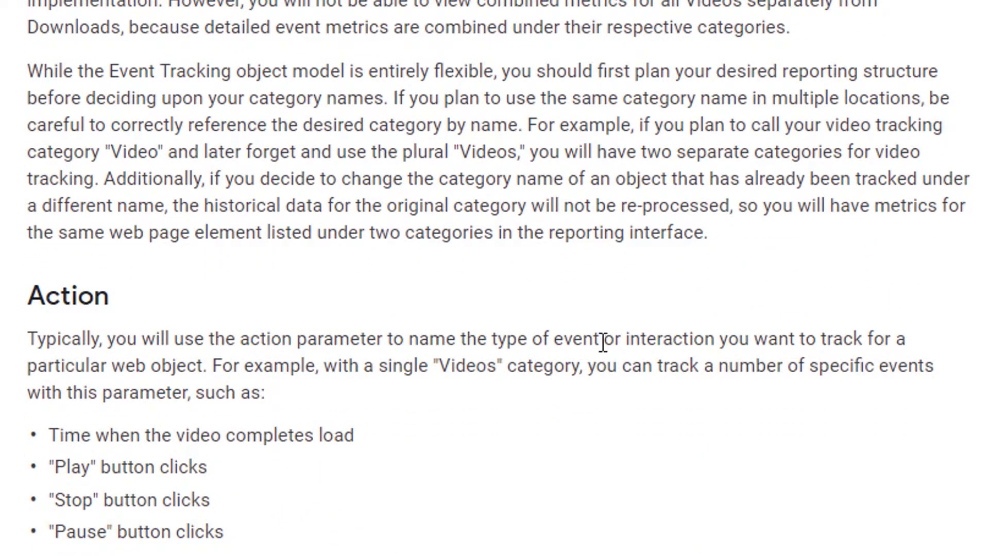
drag(602, 342, 456, 342)
scroll(808, 307, down, 3)
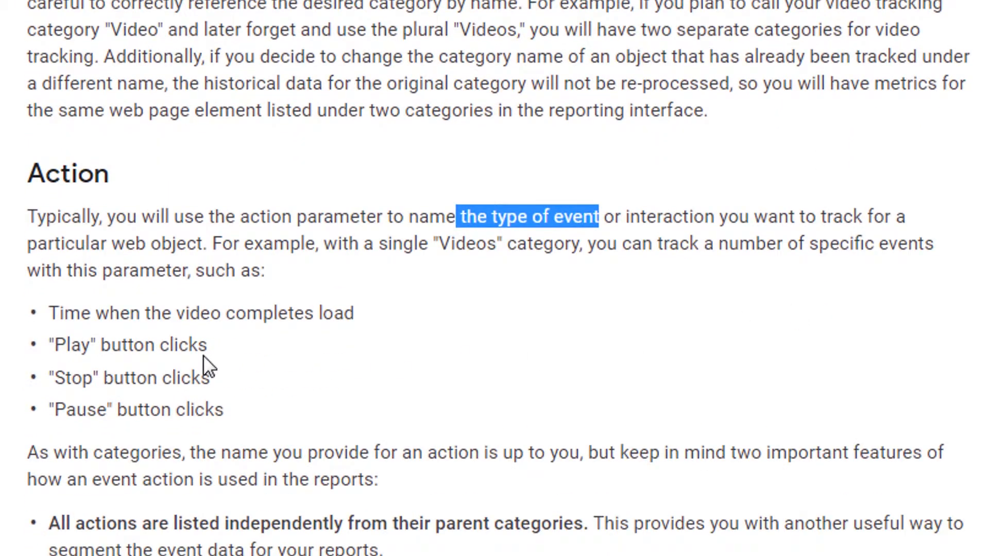
double_click(82, 345)
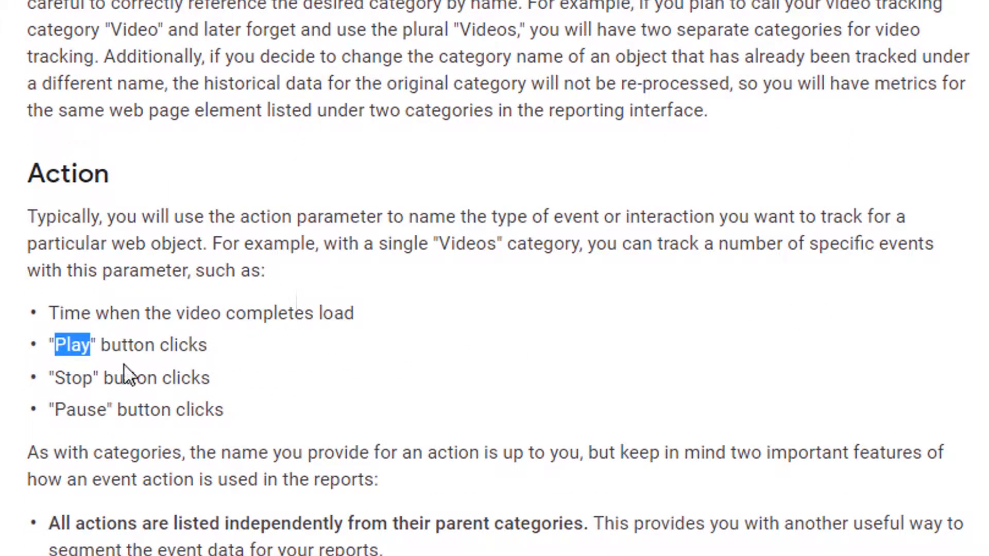
double_click(90, 378)
double_click(77, 409)
Step: Examine the Label section of the event help page and its PDF download example
scroll(334, 391, down, 10)
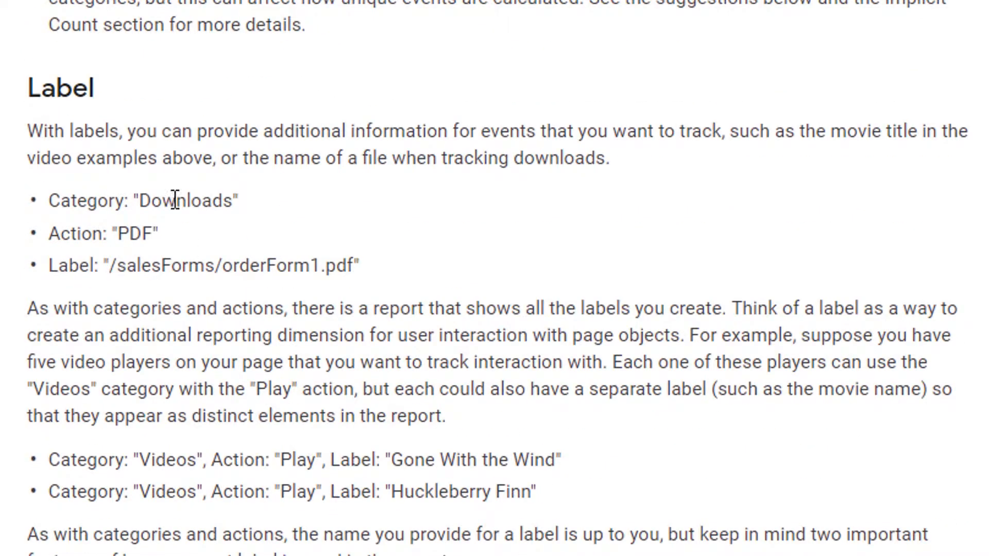
double_click(175, 200)
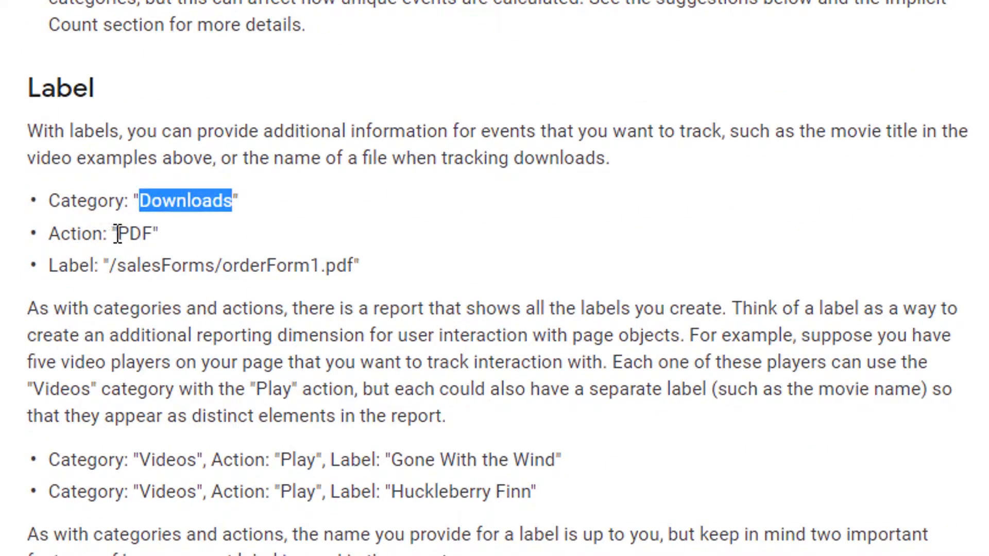
double_click(135, 233)
drag(361, 265, 98, 261)
click(351, 256)
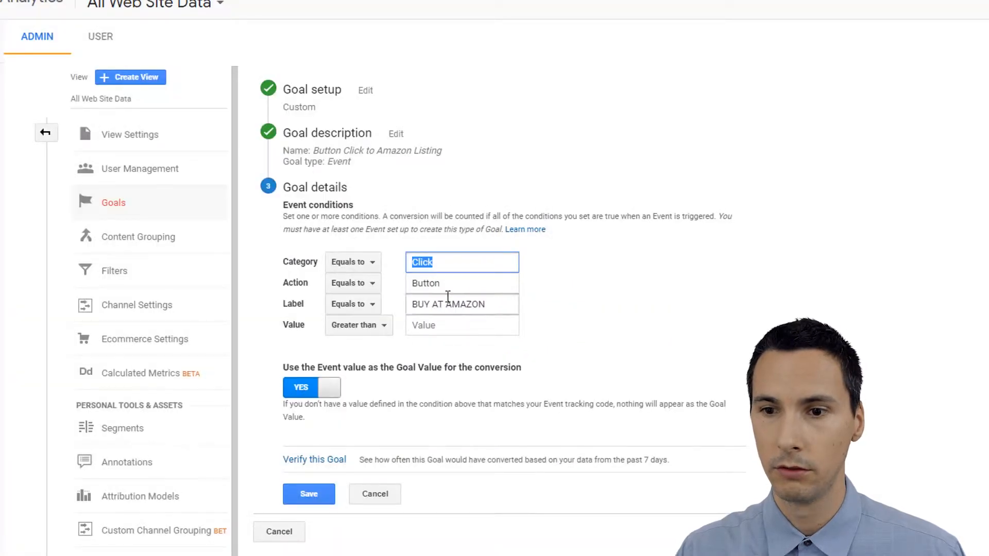
Step: Copy the goal's action and label from Google Analytics into the Tag Manager tag, setting Action to "Button" and Label to "BUY AT AMAZON"
double_click(425, 283)
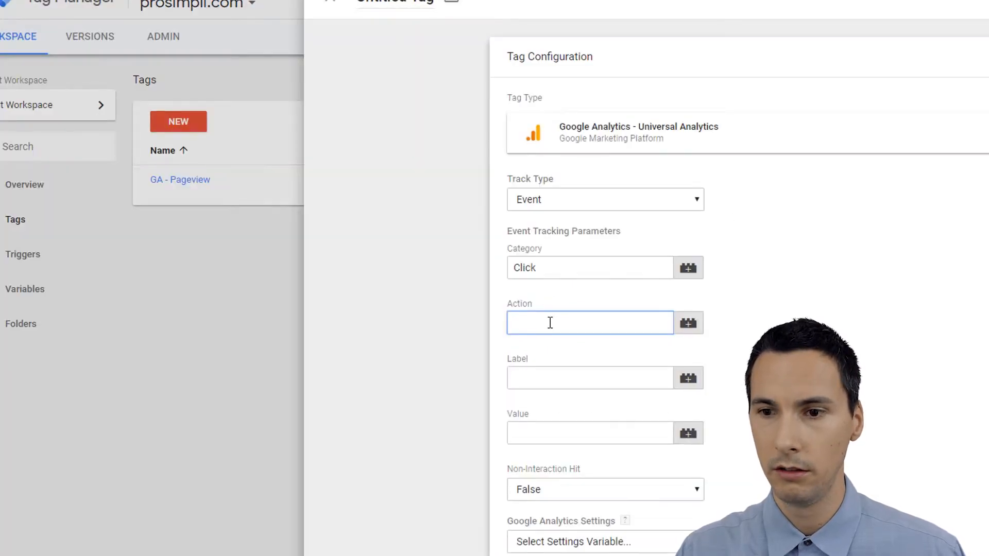
text(Button)
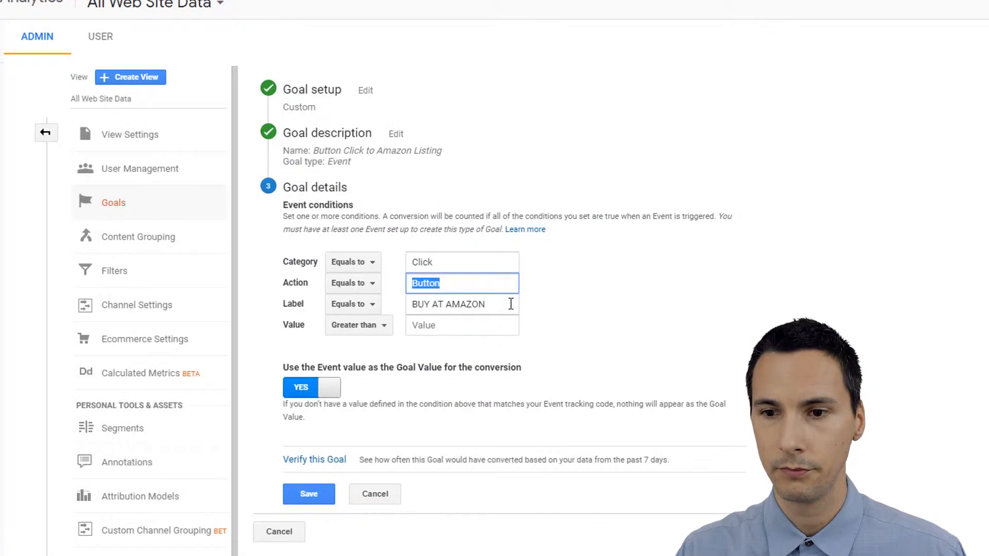
click(510, 304)
key(ctrl+a)
key(ctrl+c)
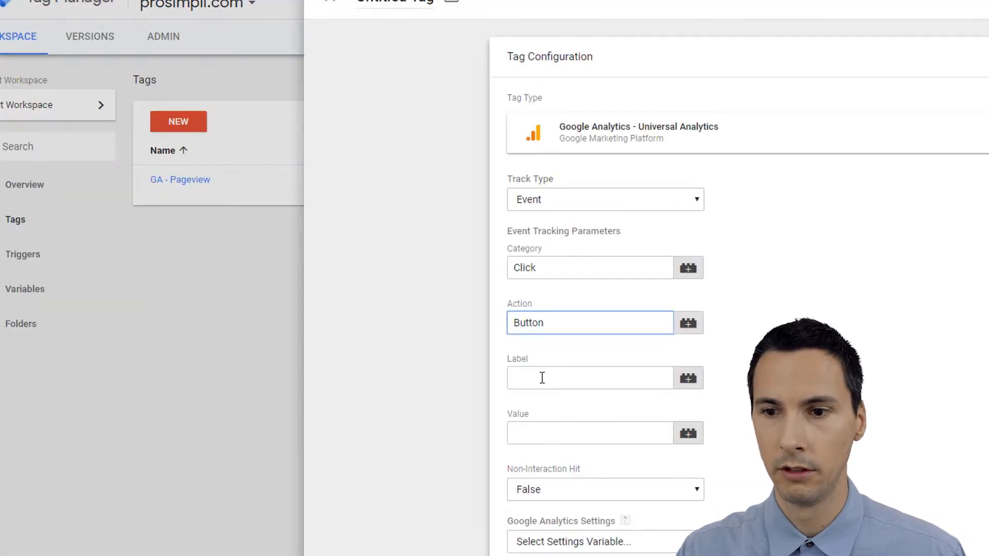
click(541, 378)
key(ctrl+v)
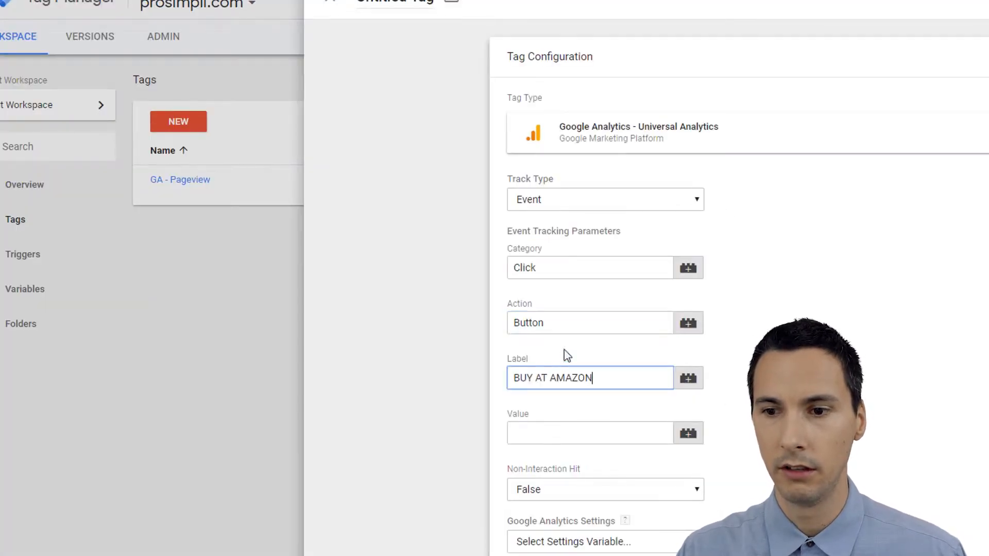
Step: Try the True option for the tag's Non-Interaction Hit setting and return it to False
scroll(437, 436, down, 3)
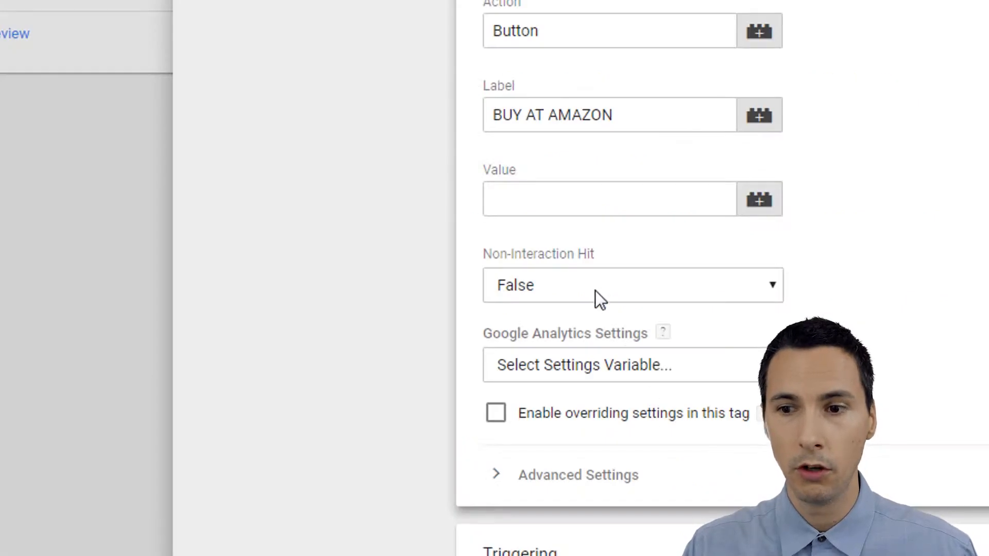
click(592, 286)
click(592, 286)
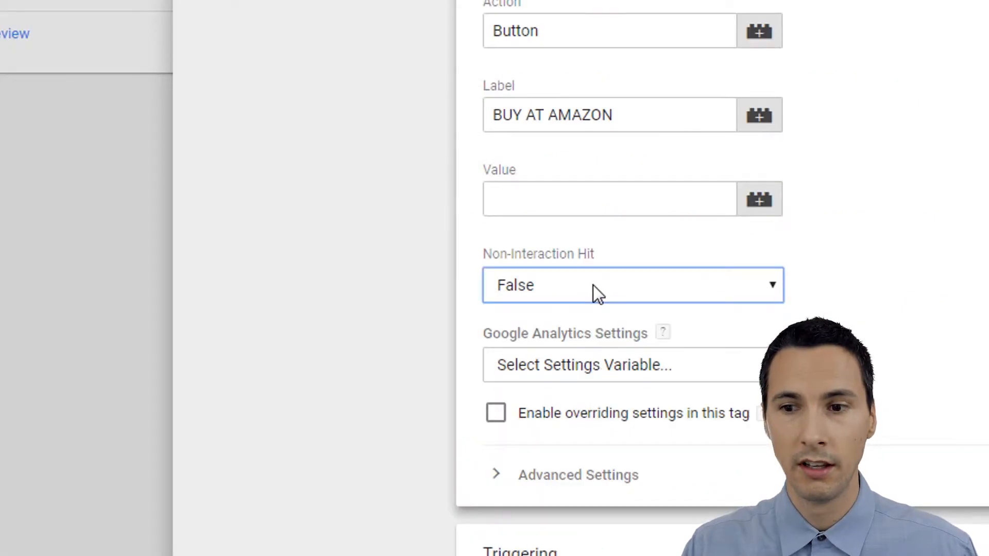
click(573, 300)
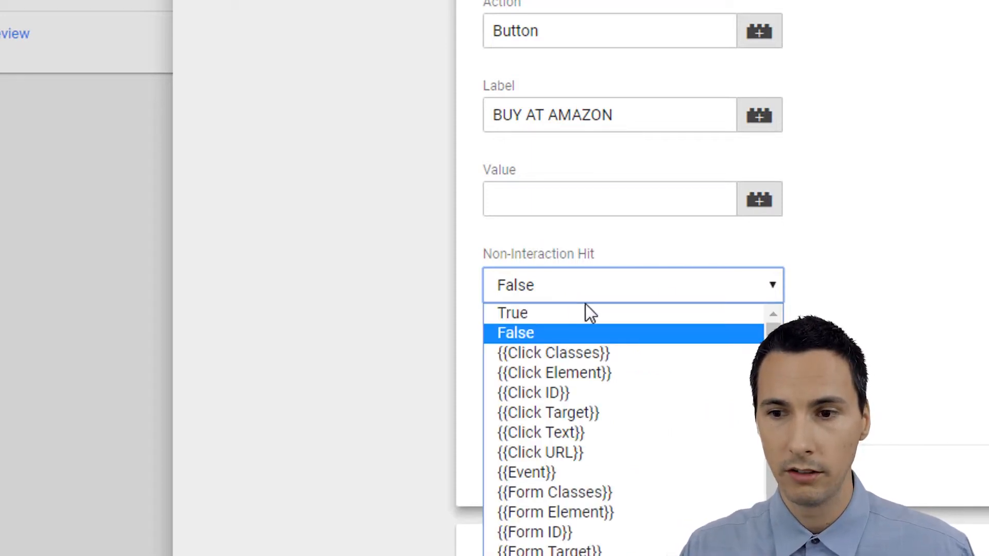
click(719, 318)
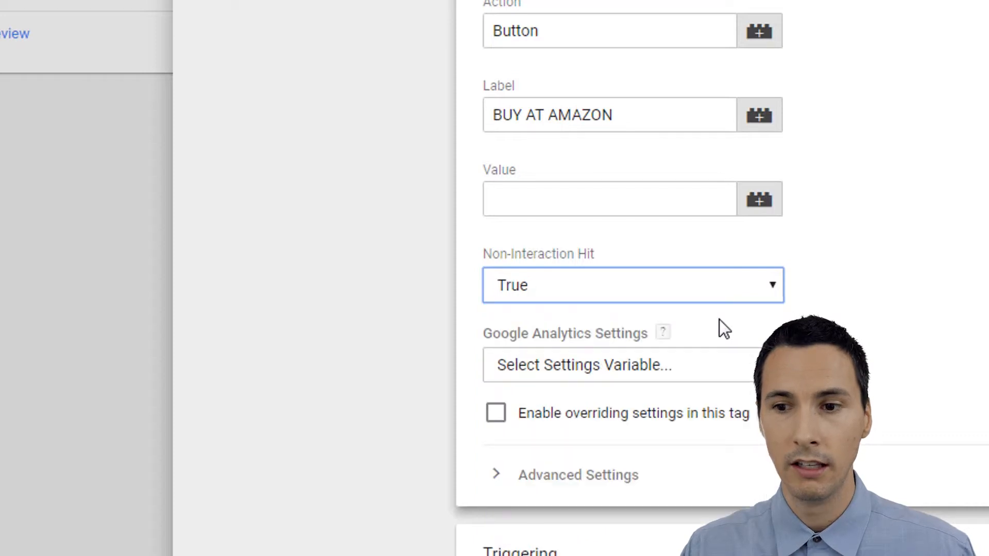
click(619, 289)
click(596, 331)
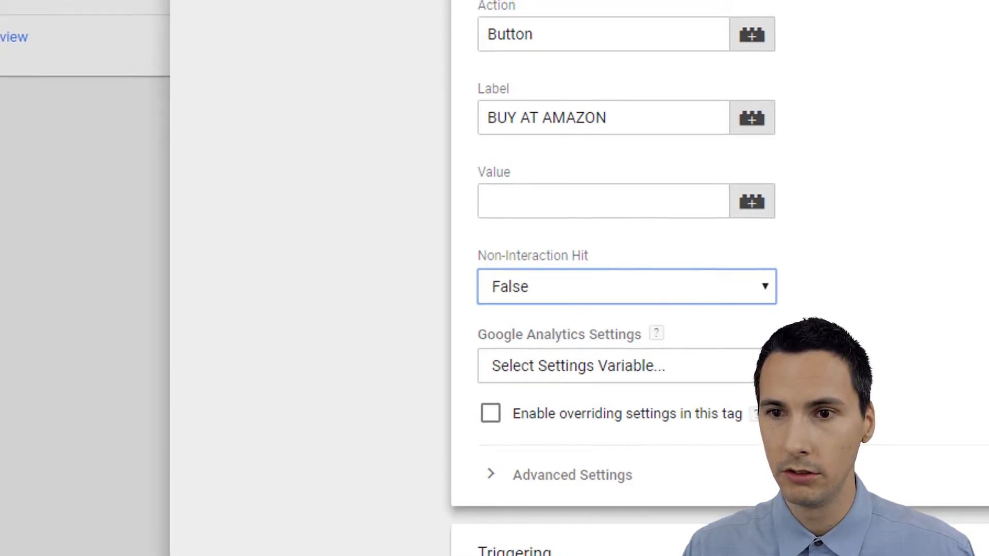
Step: Name the tag "Amazon Listing Button Click" and assign AMZN Btn Click as its firing trigger
click(142, 30)
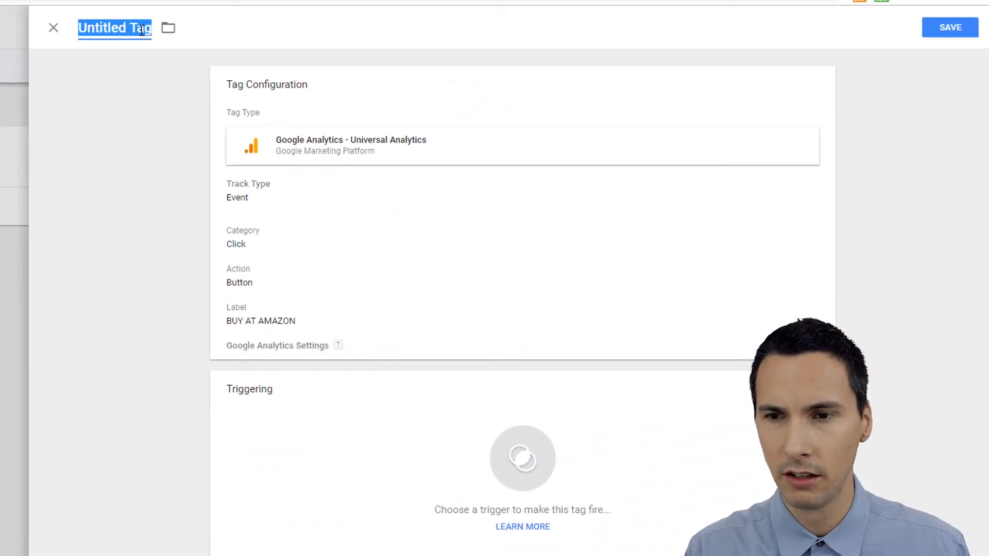
text(Amazon Button Click)
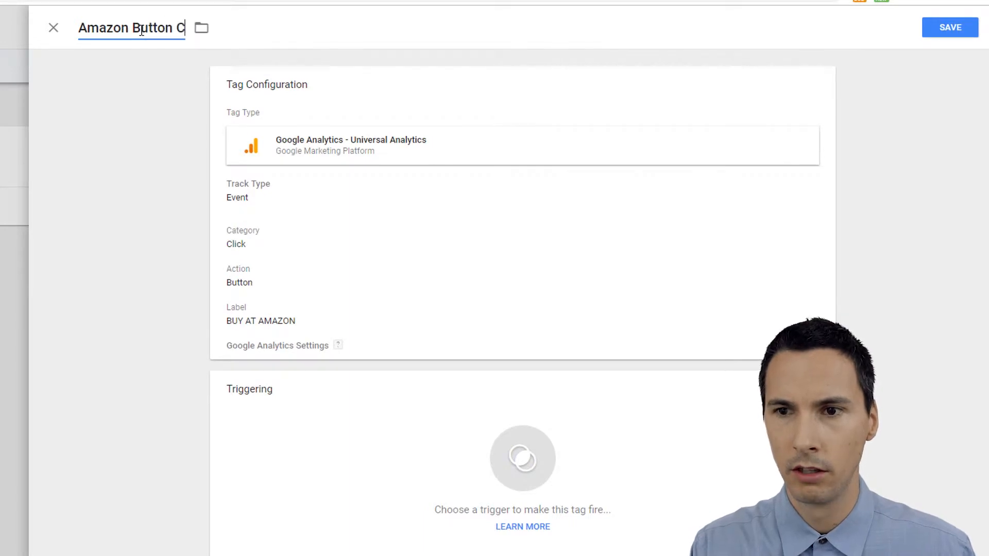
key(ctrl+Left)
key(ctrl+Left)
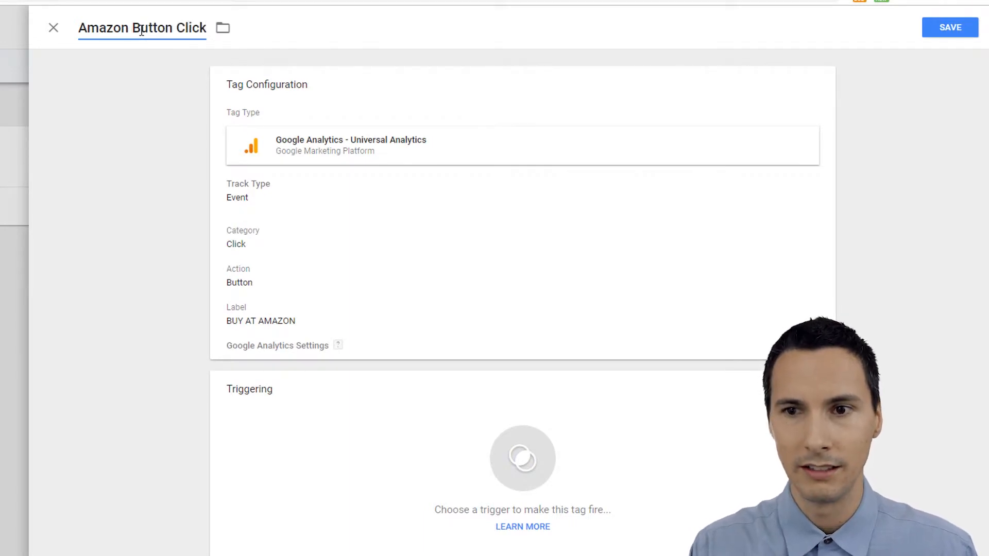
text(Listing)
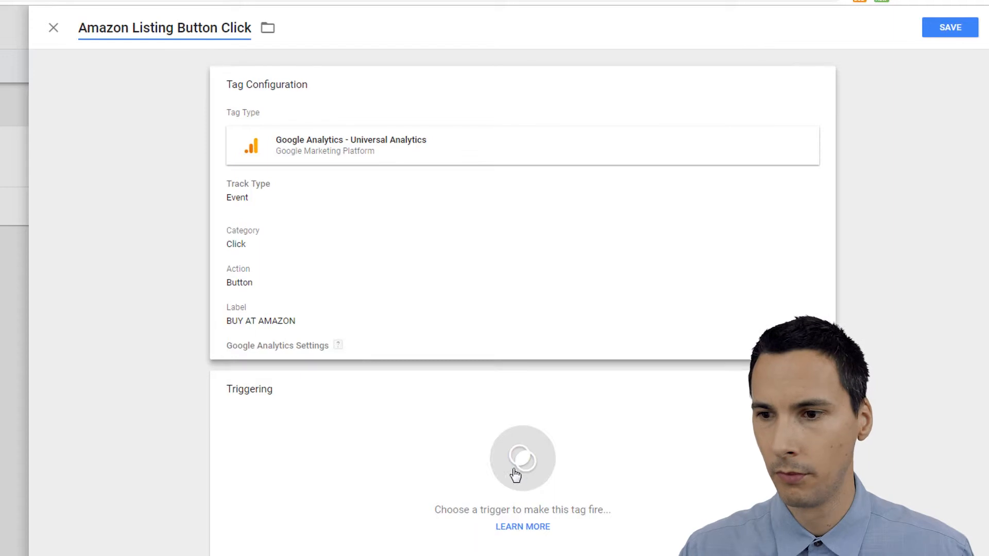
click(490, 448)
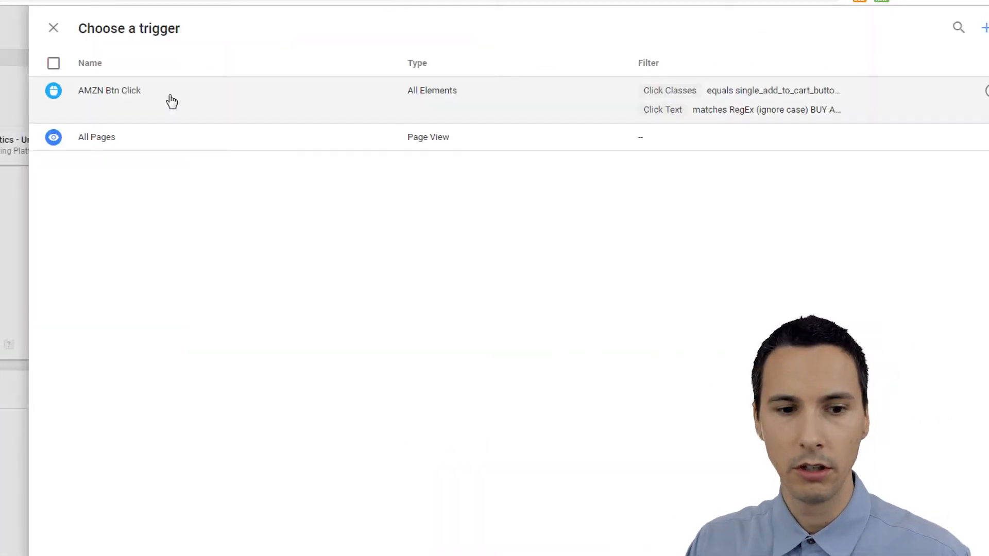
click(172, 102)
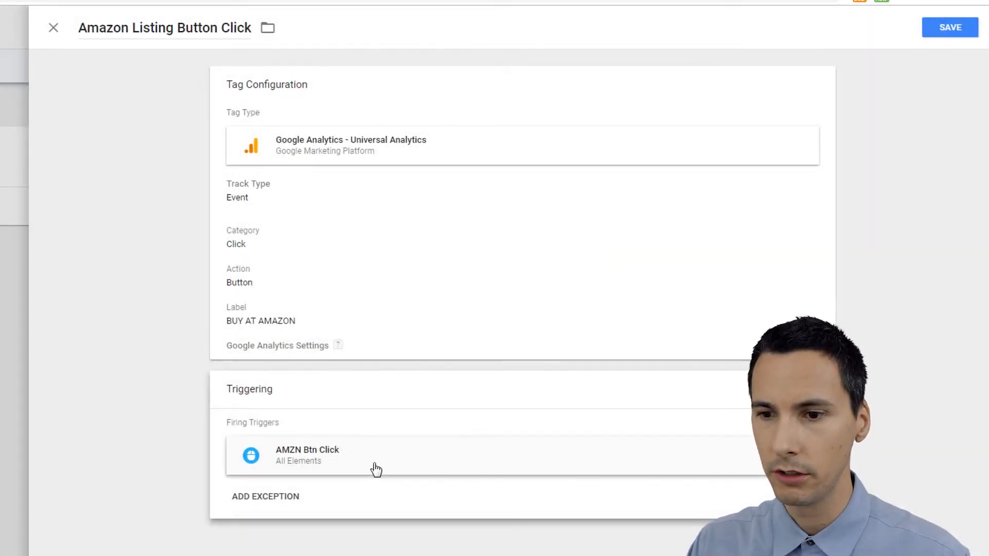
Step: Change the AMZN Btn Click trigger's Click Classes condition to contains "single_add_to_cart_button", save the trigger and recheck its configuration
click(668, 469)
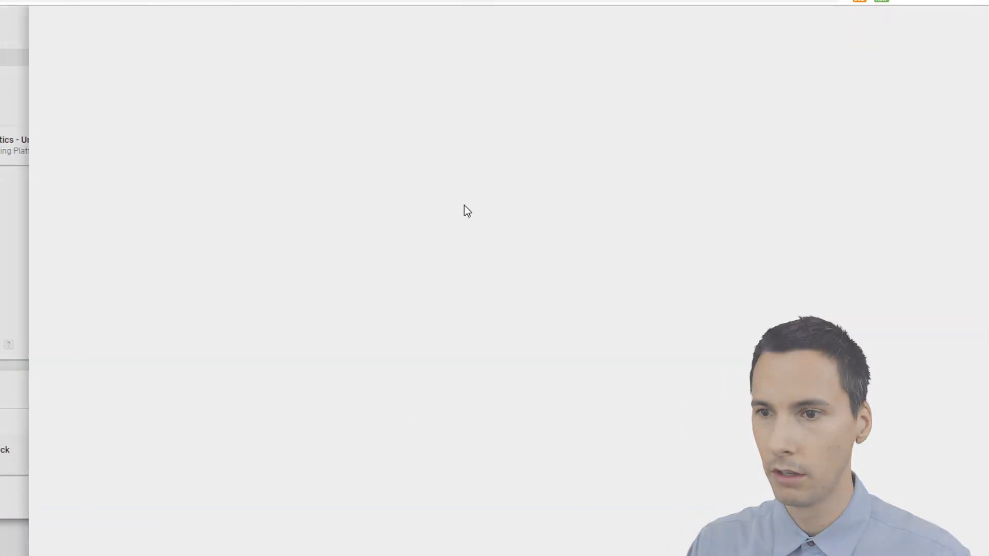
click(464, 249)
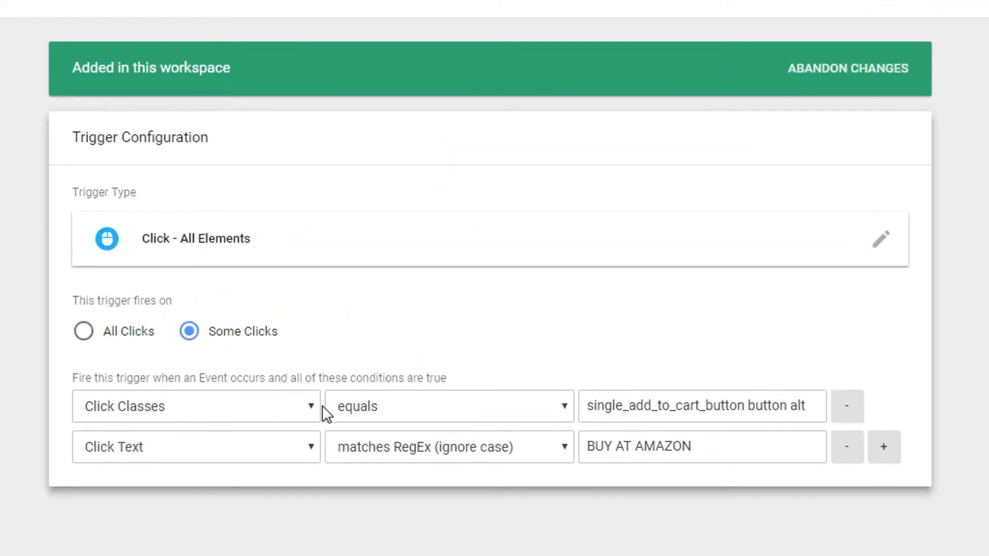
click(467, 418)
click(403, 446)
drag(809, 405, 753, 408)
key(BackSpace)
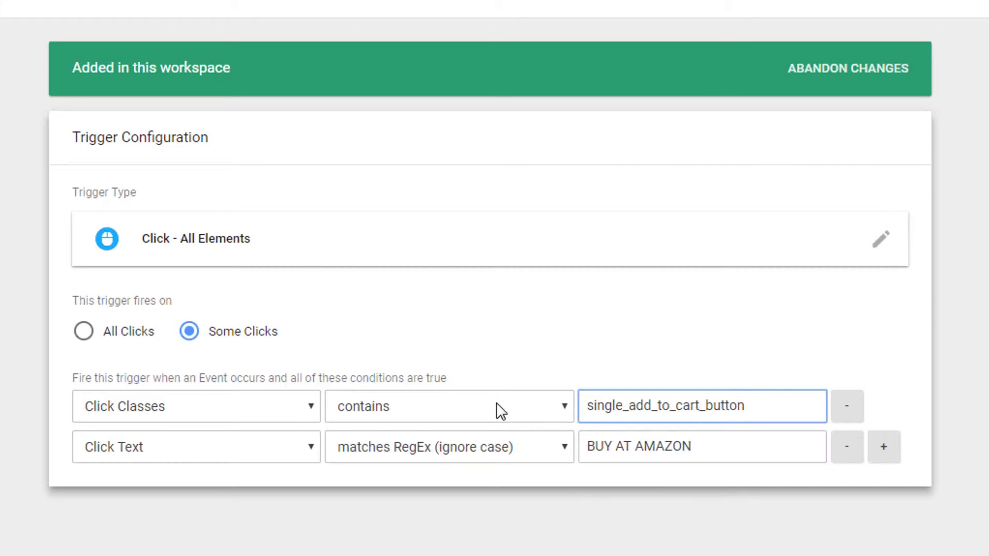
drag(745, 406, 575, 409)
click(697, 411)
double_click(699, 410)
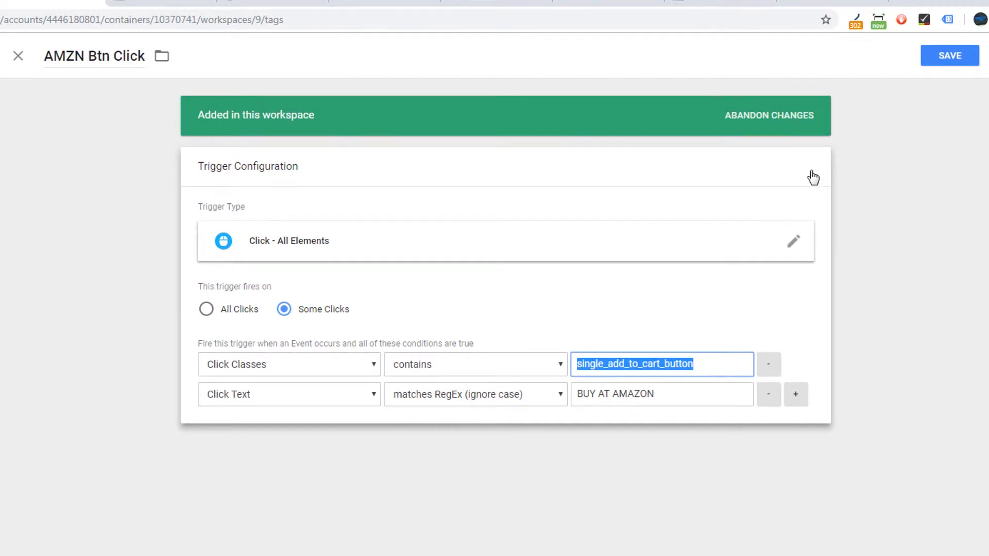
click(939, 61)
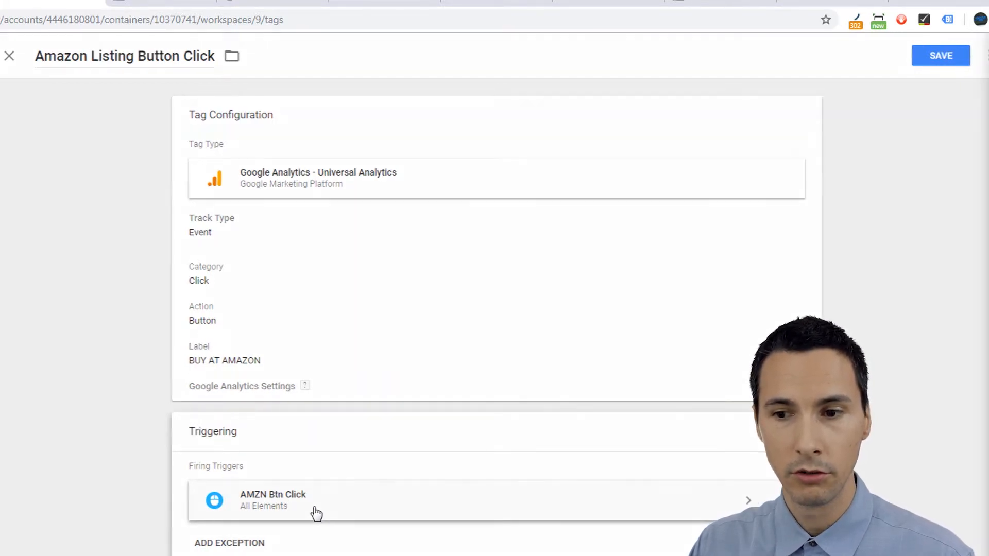
click(315, 513)
click(21, 58)
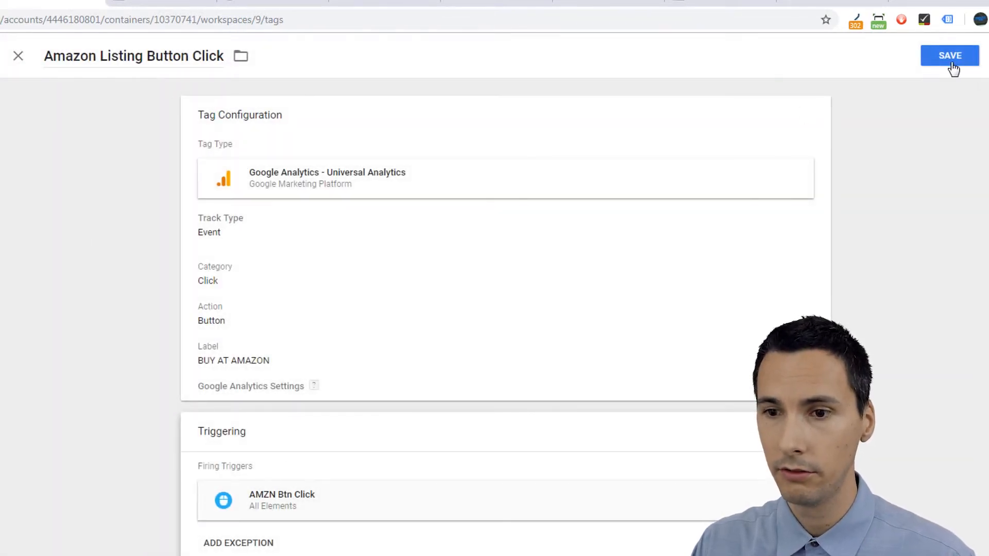
Step: Set the tag's Google Analytics Settings to the existing UA tracking ID variable and save the tag
click(523, 281)
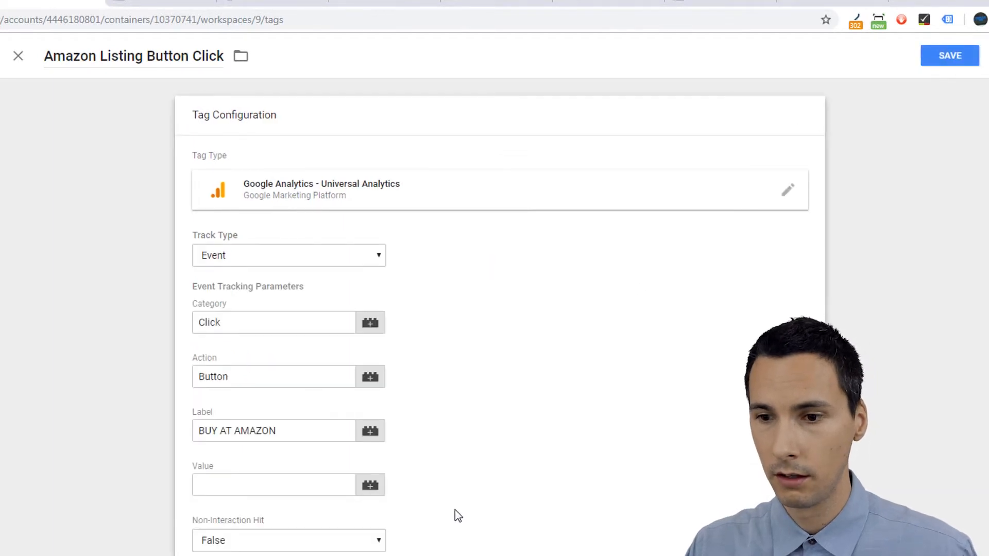
scroll(451, 509, down, 2)
click(298, 517)
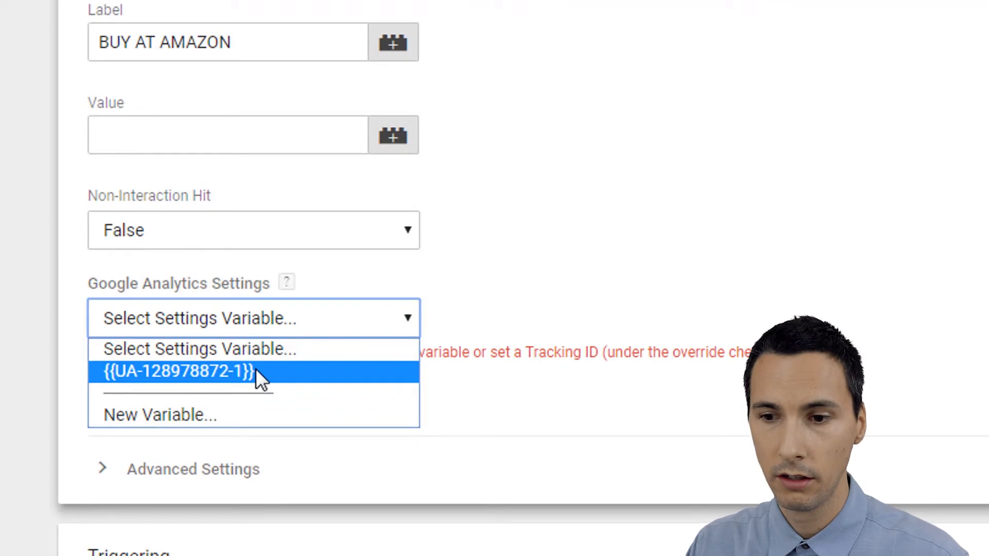
click(256, 371)
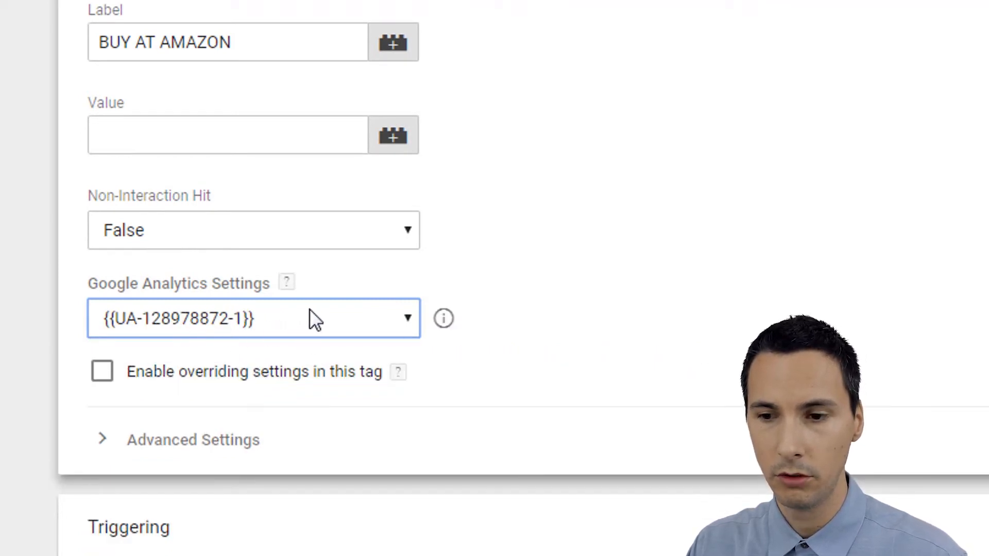
click(876, 133)
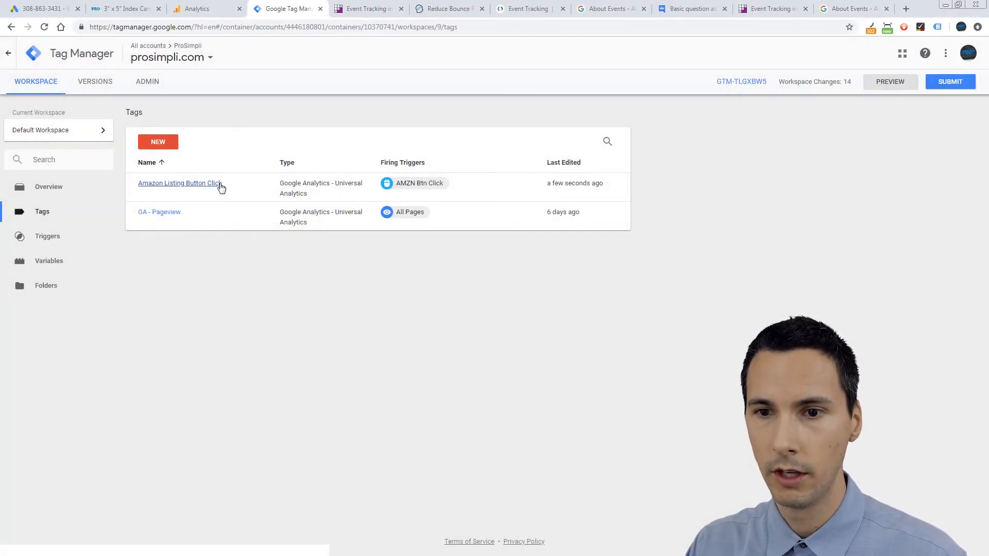
Step: Put the Default Workspace into preview mode and cancel editing the Button Click to Amazon Listing goal in Google Analytics
click(889, 81)
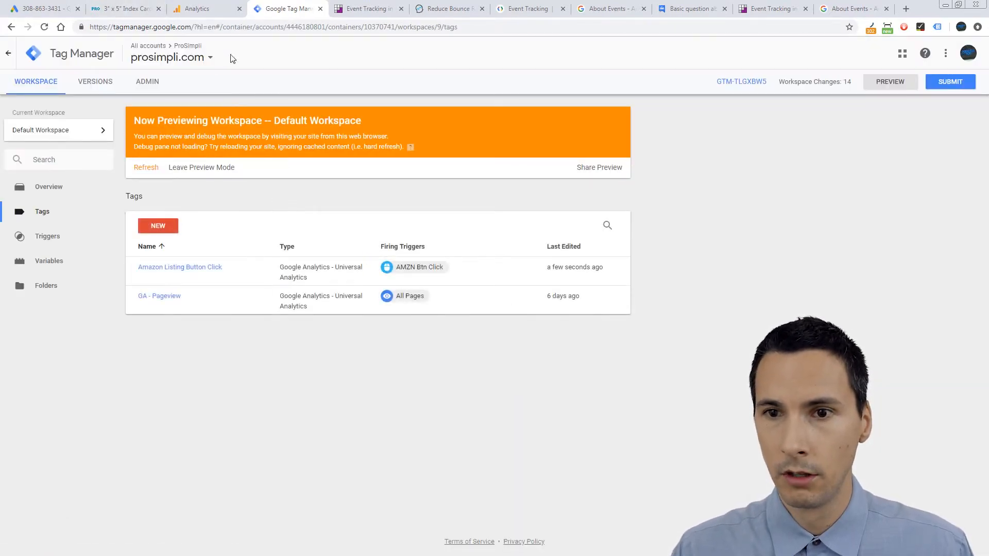
click(225, 6)
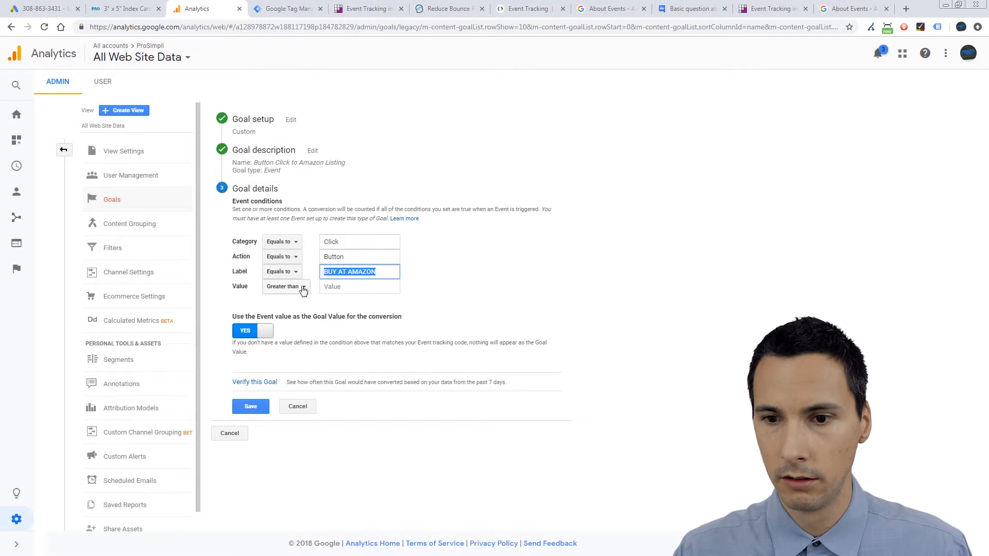
click(230, 434)
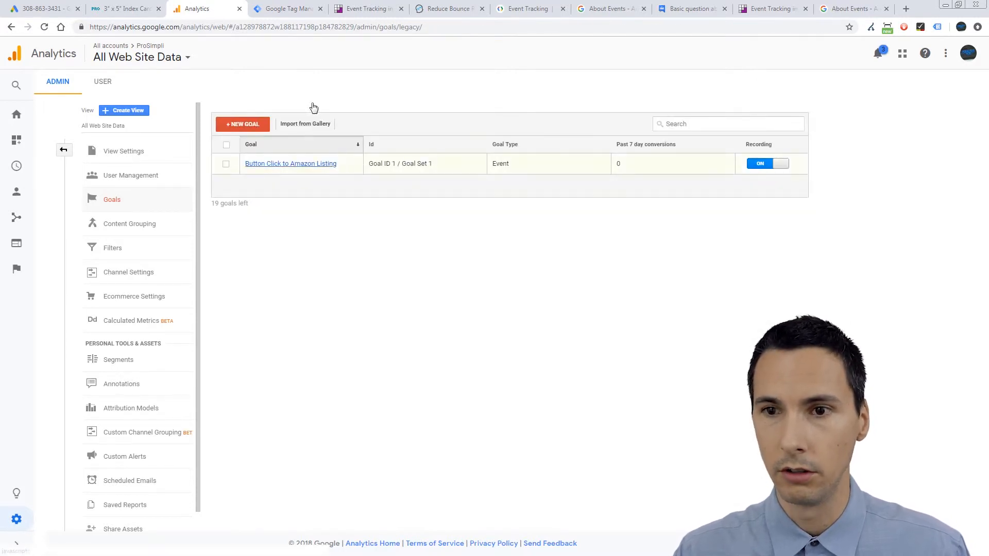
Step: Open the real-time Events report for All Web Site Data in Google Analytics
click(284, 9)
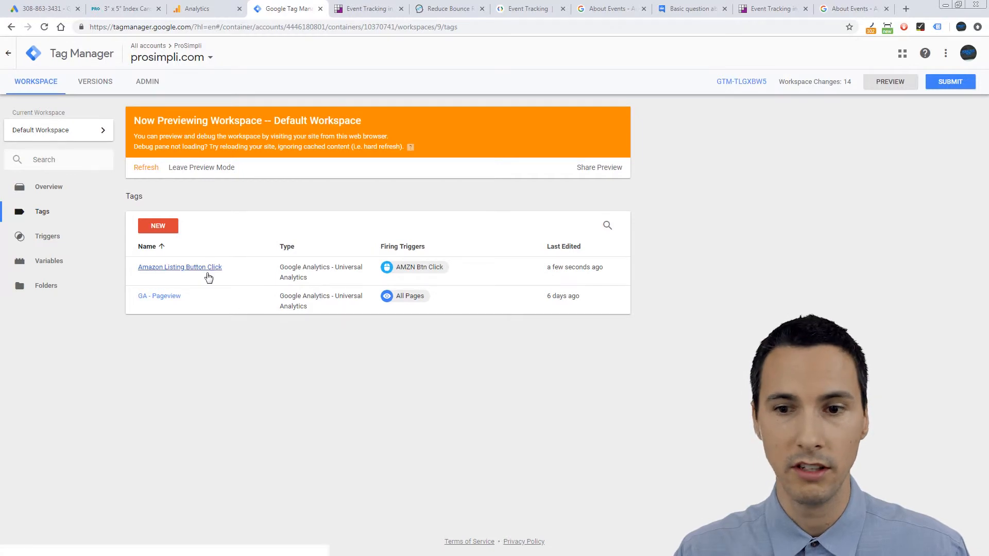
click(191, 9)
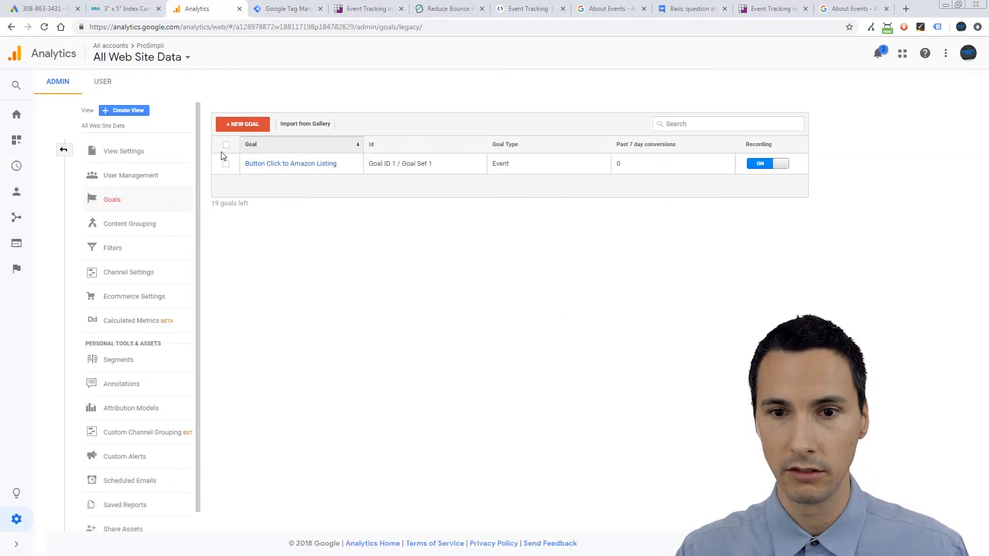
mouse_move(23, 304)
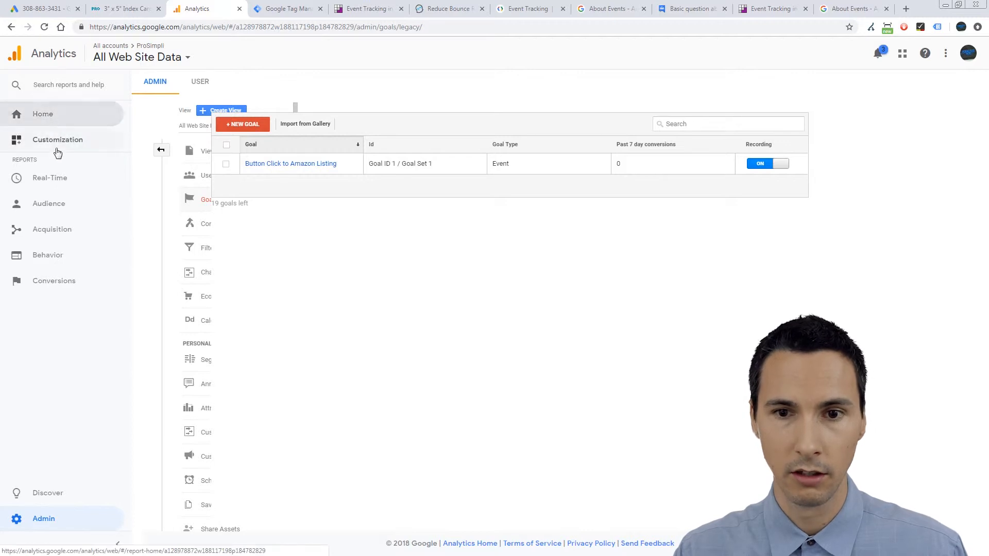
click(59, 177)
click(63, 270)
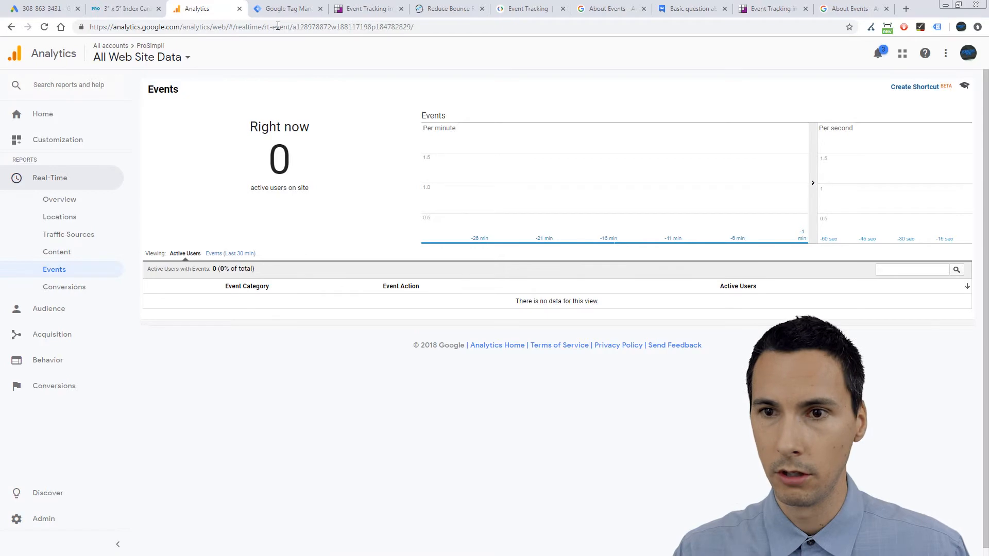
Step: Test the upper Buy at Amazon button on the index card holder product page with the Tag Manager preview running
click(121, 9)
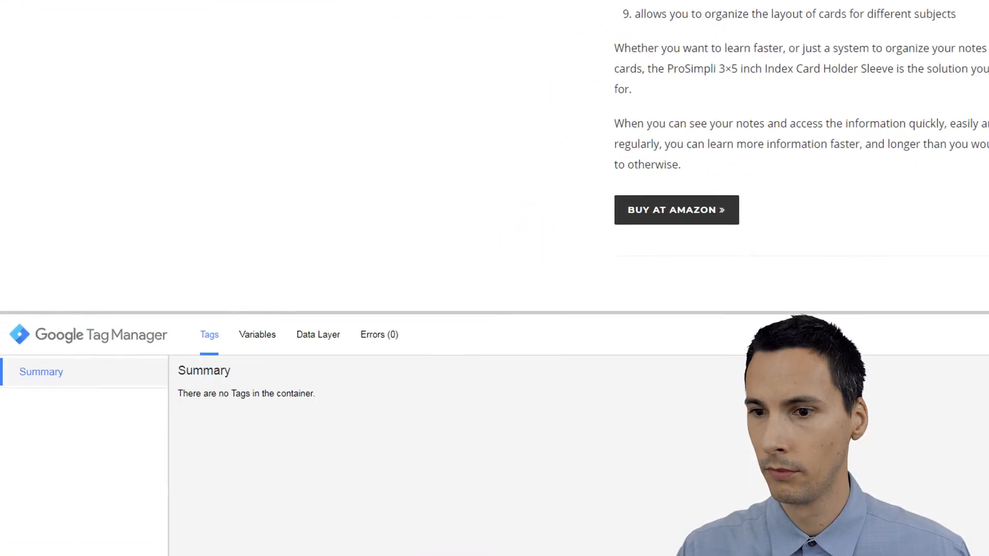
scroll(912, 292, down, 1)
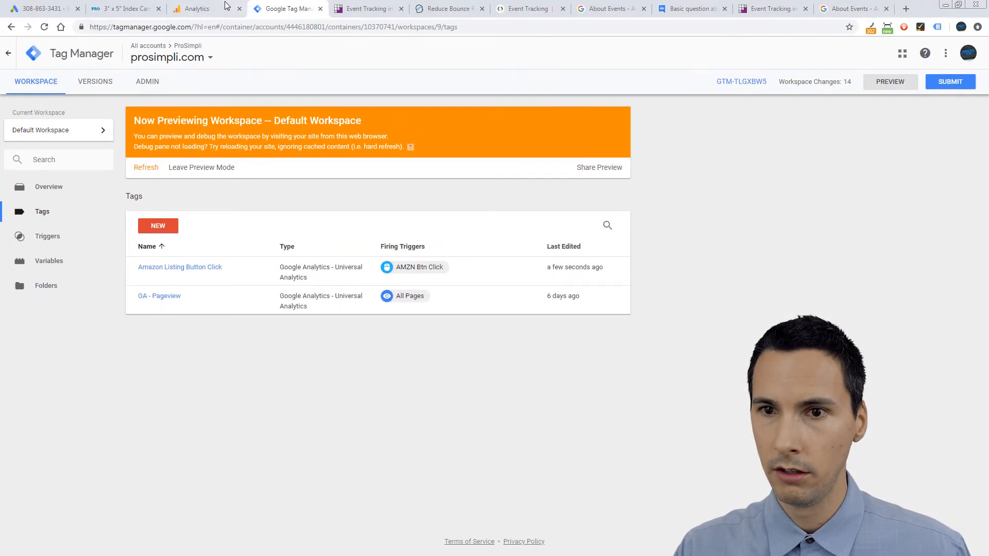
key(ctrl+shift+Tab)
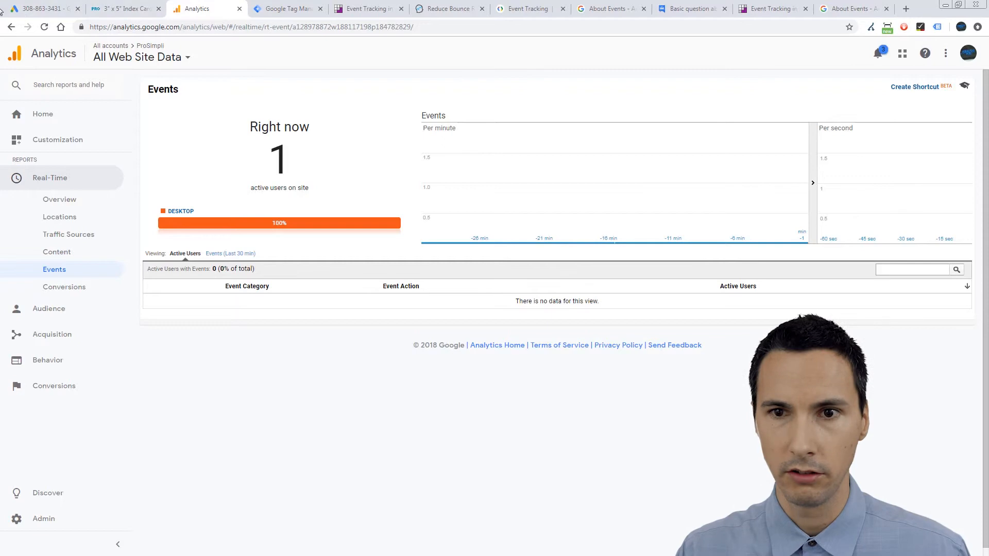
click(126, 8)
click(615, 215)
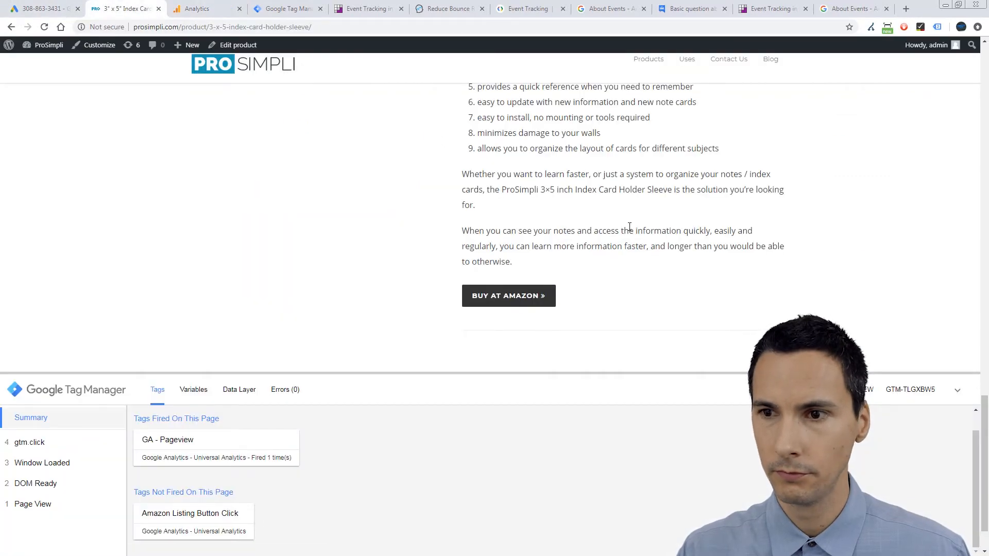
scroll(628, 216, up, 10)
scroll(633, 215, down, 3)
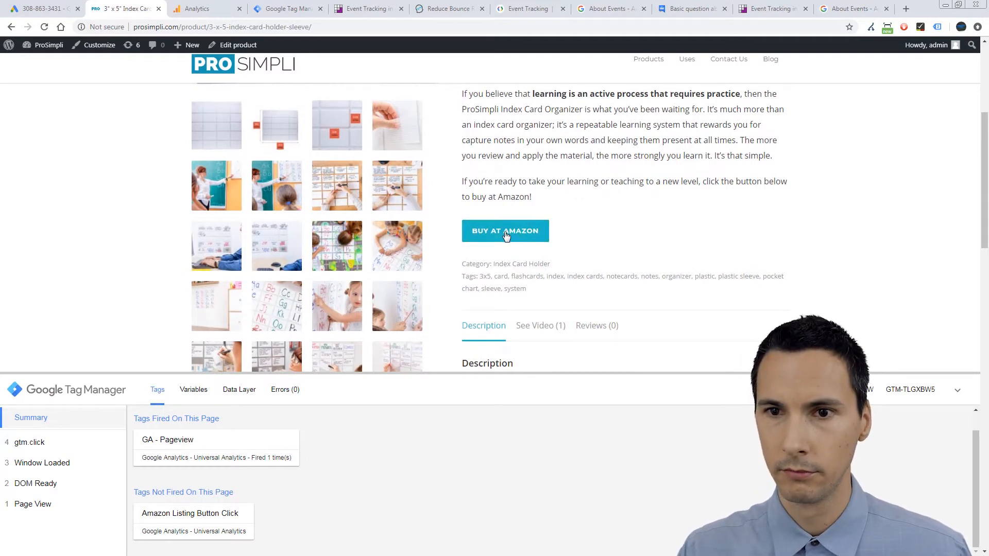
click(505, 235)
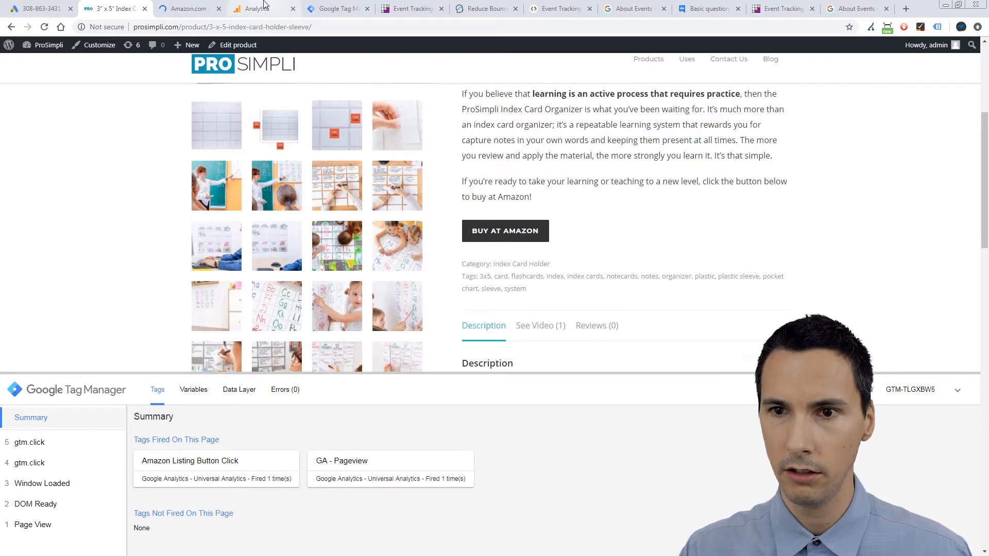
Step: Check the real-time Events report for the button click and close the opened Amazon listing
click(263, 7)
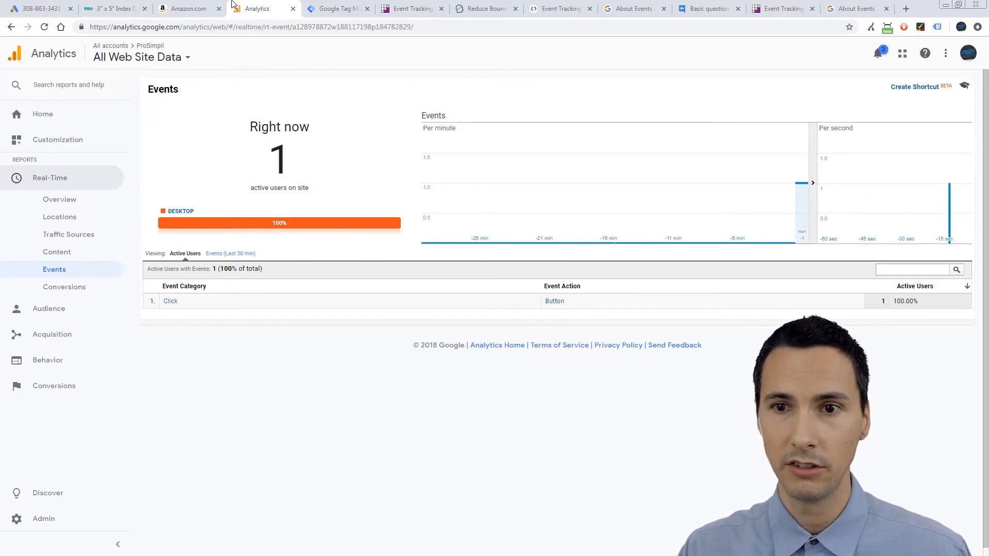
click(203, 8)
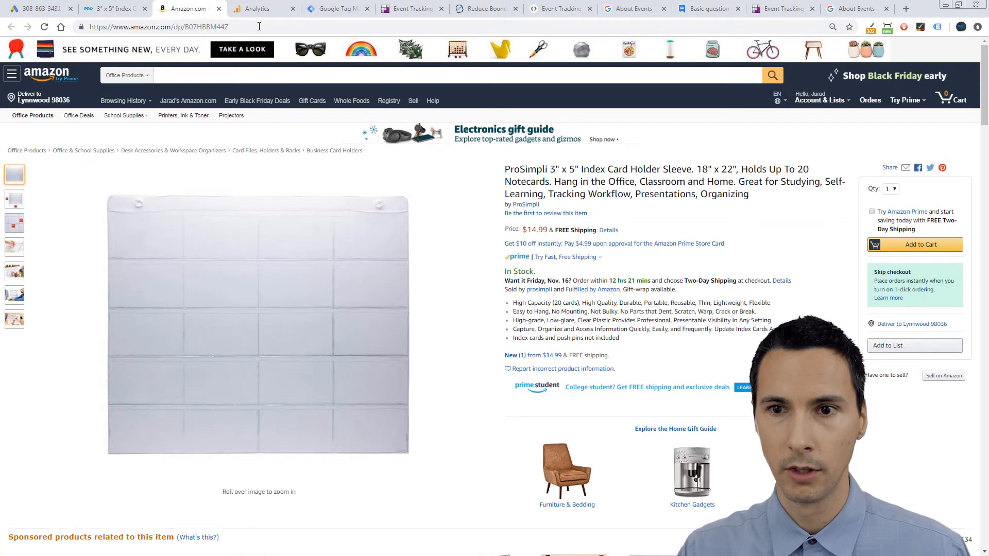
click(219, 8)
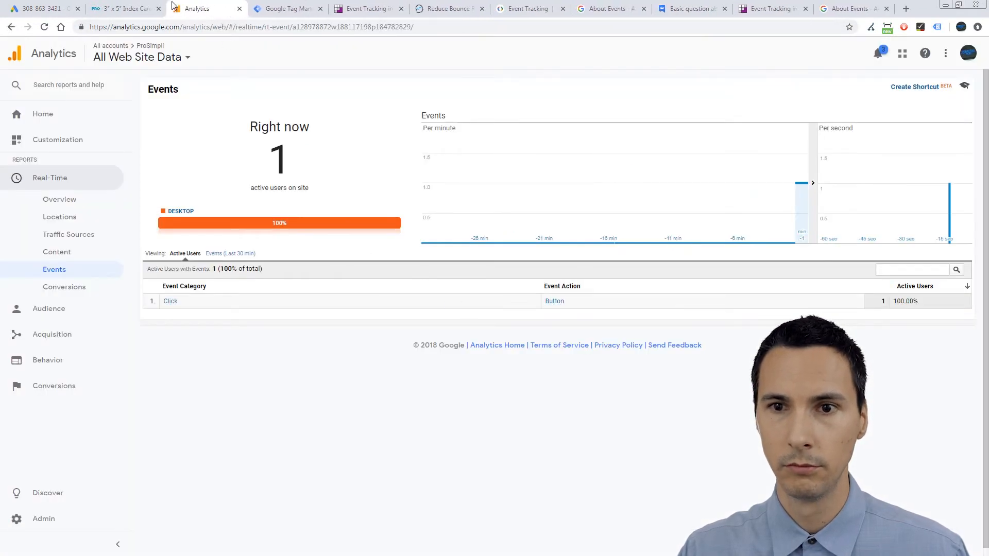
Step: Reload the product page, test the Buy at Amazon button below the description and close the resulting Amazon listing
click(124, 9)
scroll(587, 307, down, 1)
scroll(587, 307, down, 8)
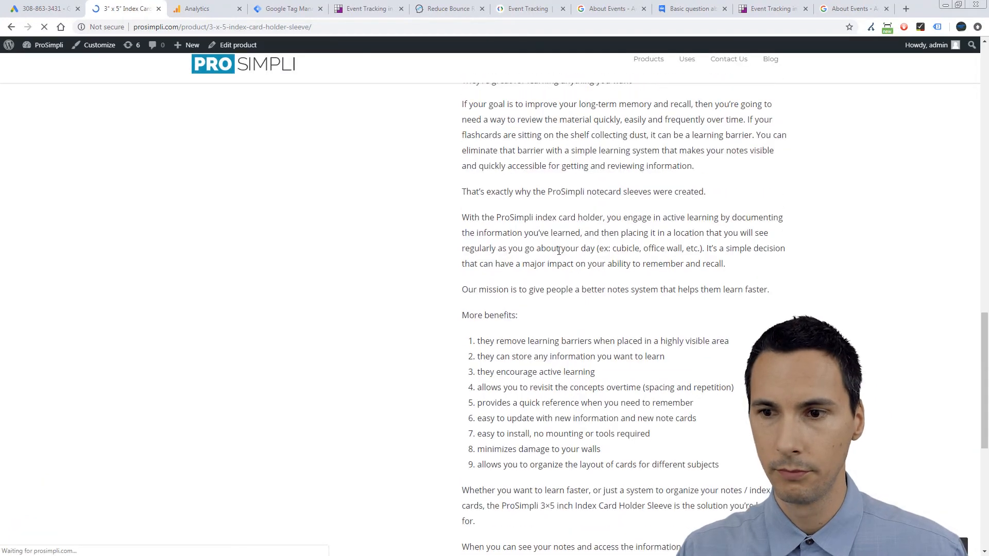
scroll(577, 255, down, 9)
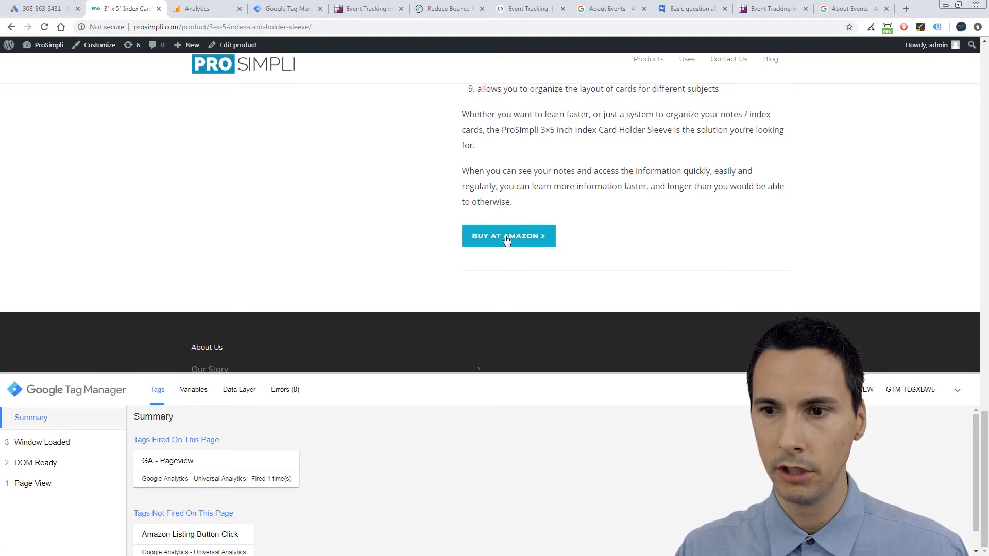
ctrl+click(507, 238)
click(211, 12)
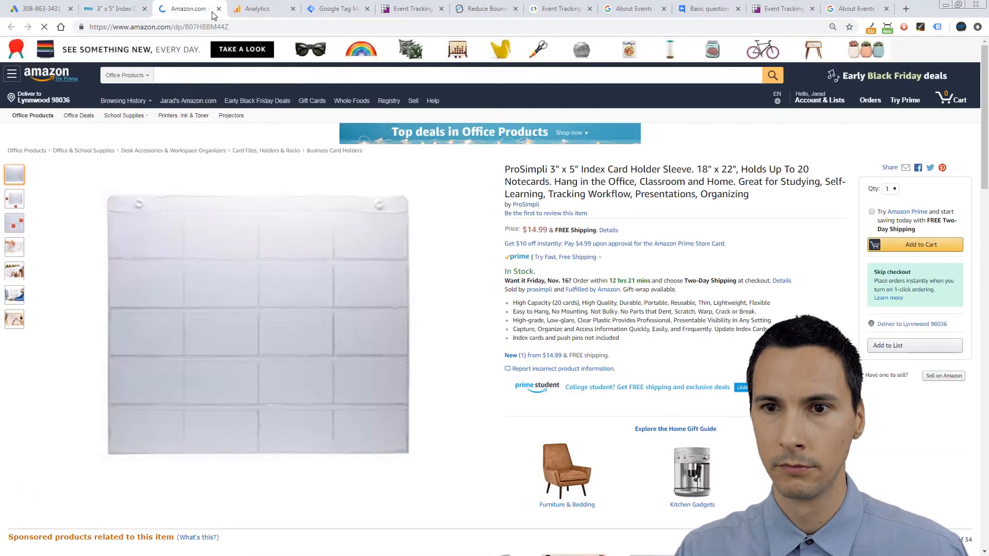
click(218, 9)
Step: Check the real-time Events report for the repeated click and review the product page's tags with Tag Assistant
click(206, 8)
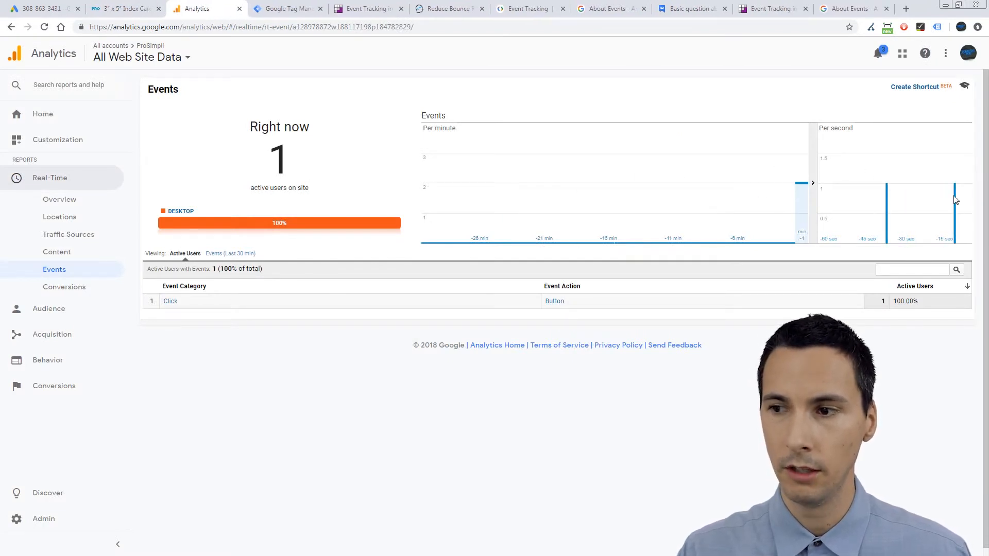
click(123, 9)
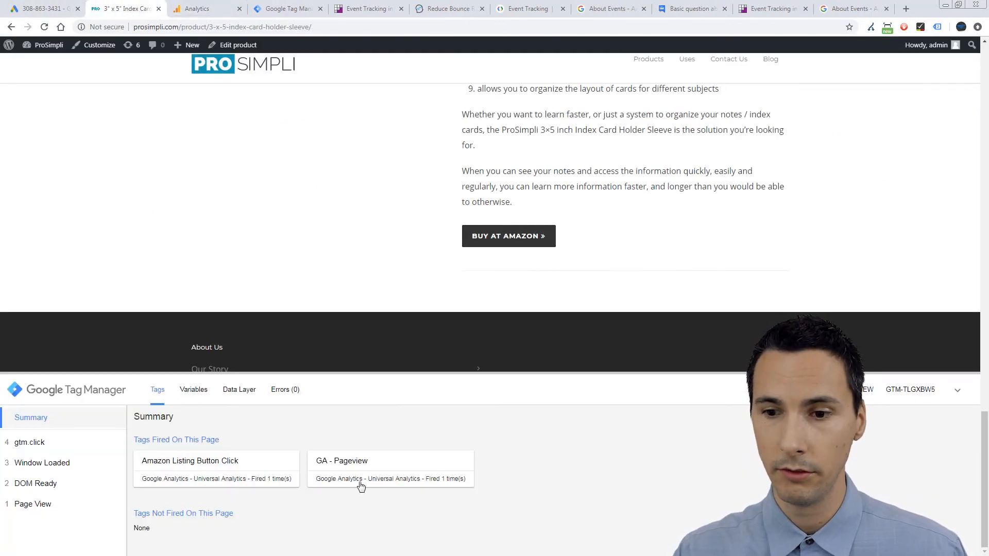
click(937, 27)
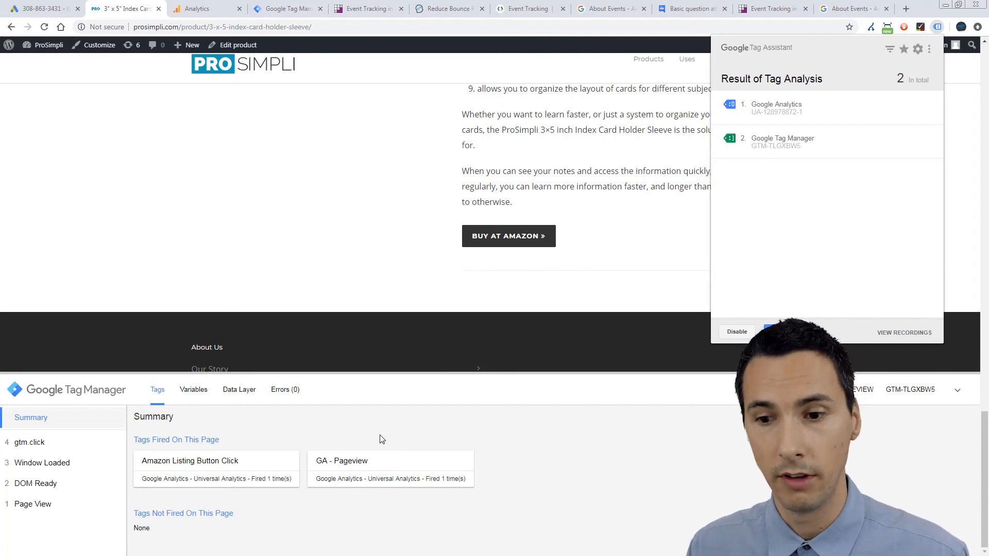
Step: Examine the Amazon Listing Button Click tag's properties and firing triggers for the gtm.click event, then return to the real-time Events report
click(47, 450)
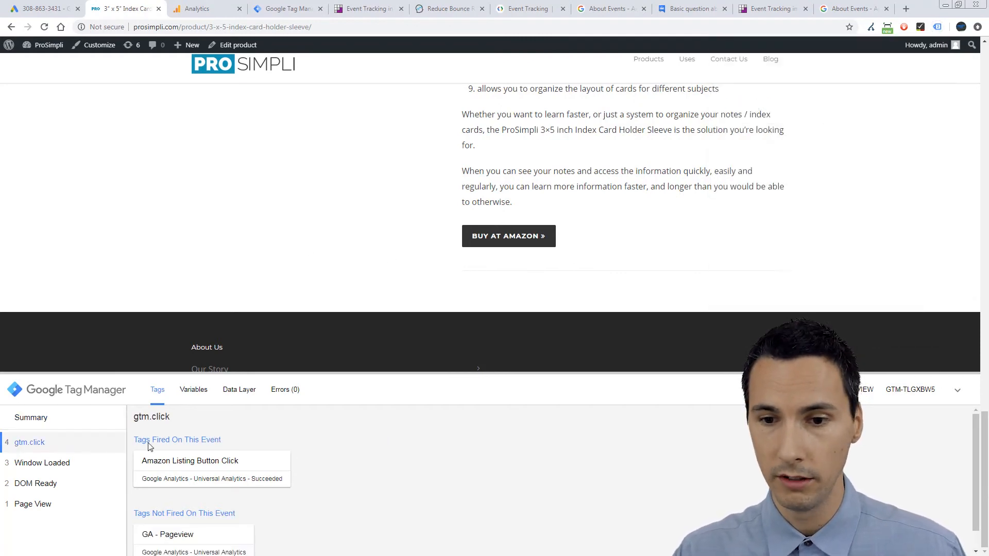
scroll(258, 464, down, 1)
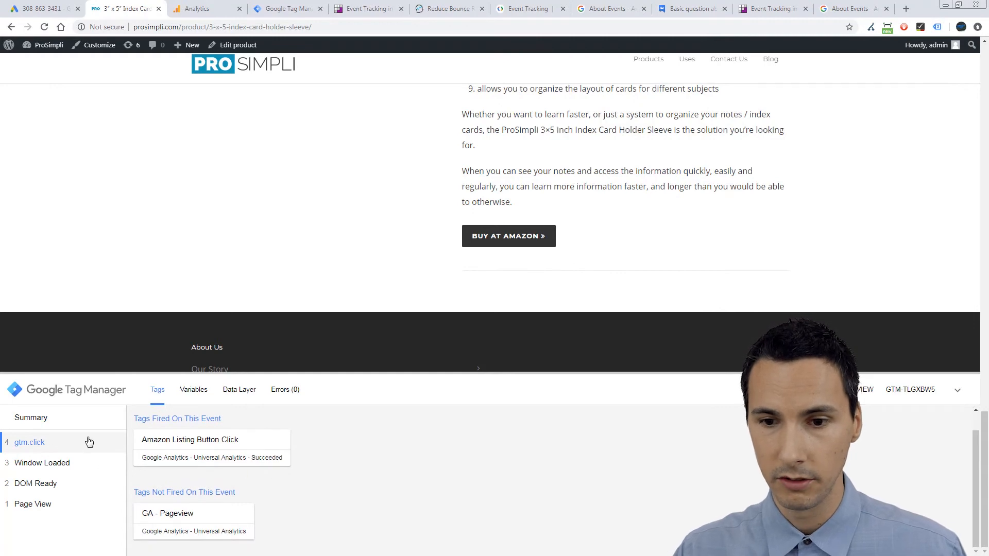
click(155, 442)
scroll(288, 461, down, 3)
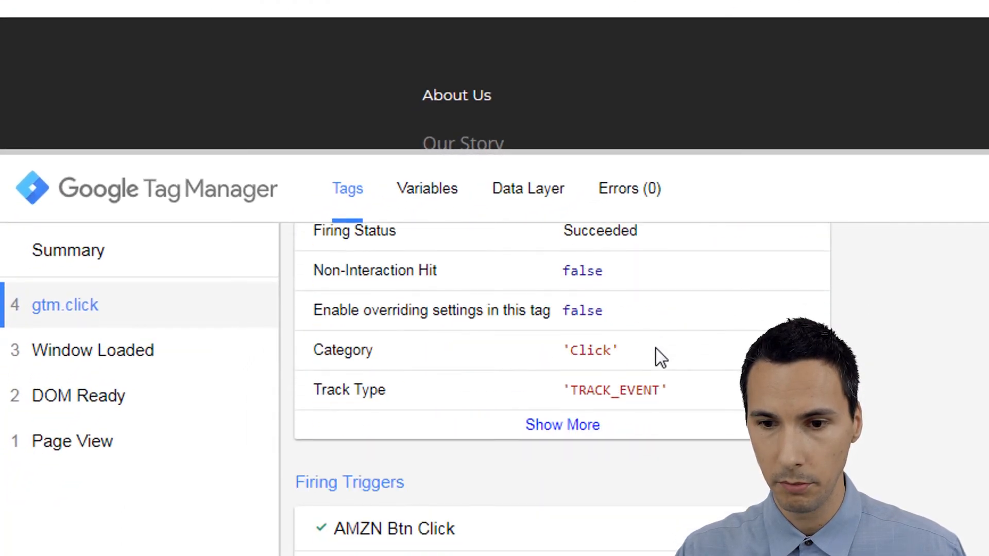
scroll(660, 357, up, 2)
double_click(605, 342)
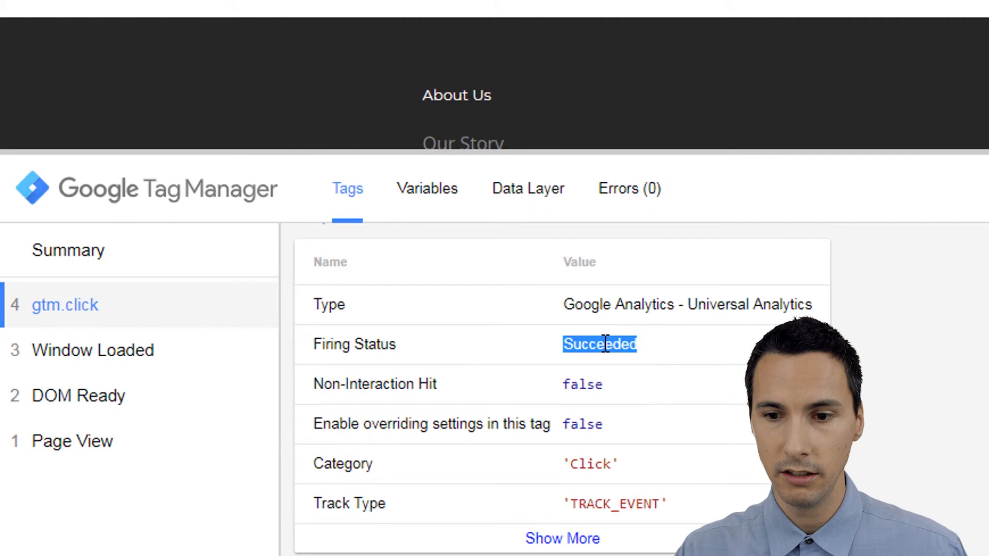
scroll(688, 364, down, 1)
scroll(688, 364, down, 1)
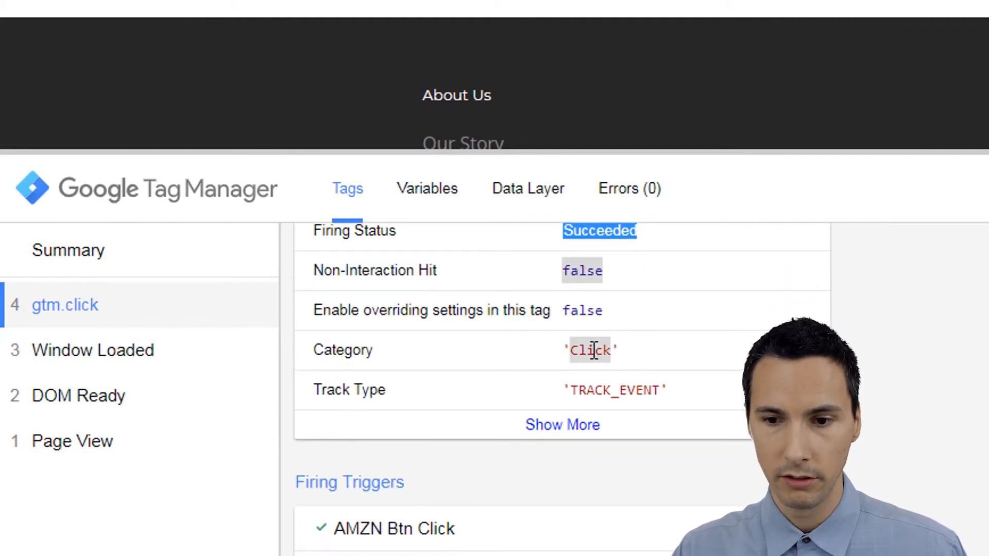
scroll(738, 351, down, 4)
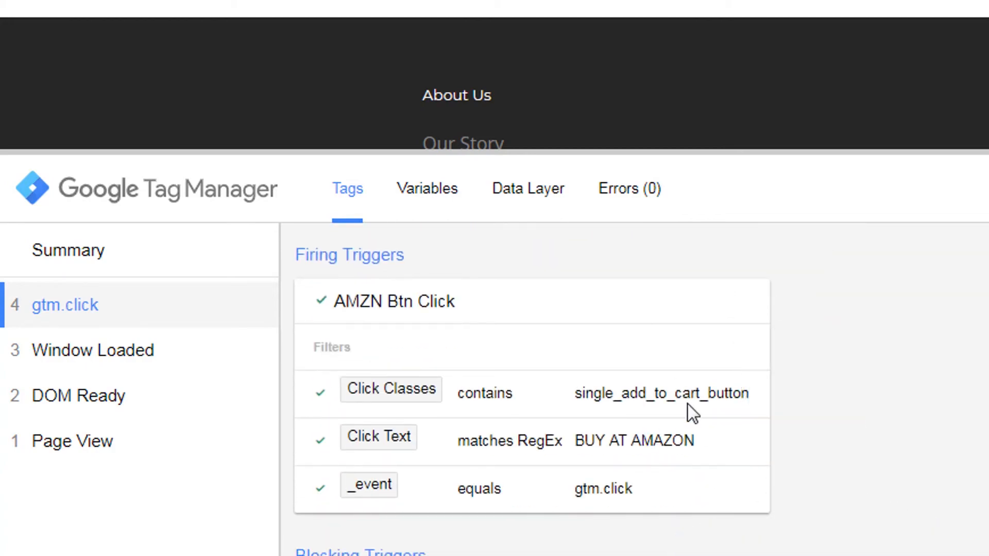
scroll(690, 411, up, 4)
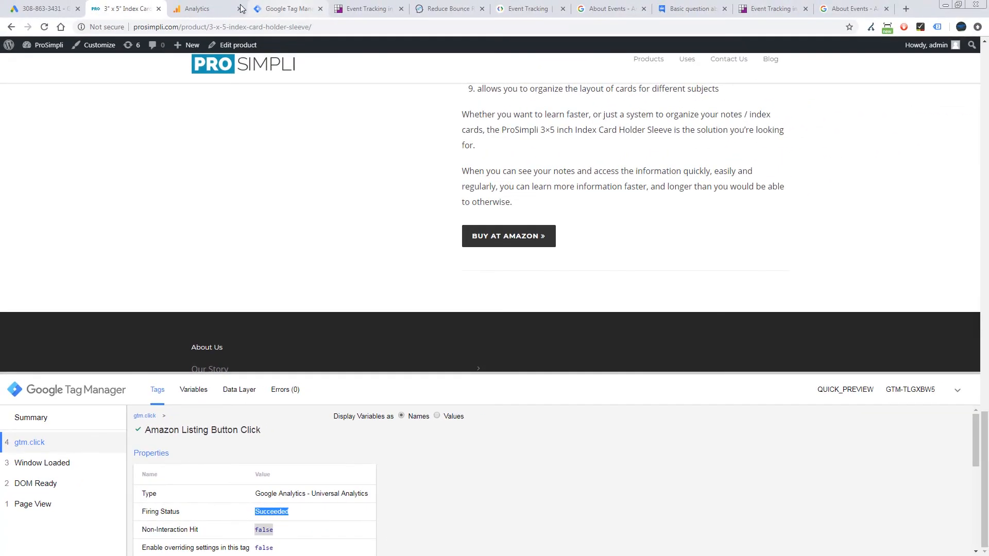
click(201, 9)
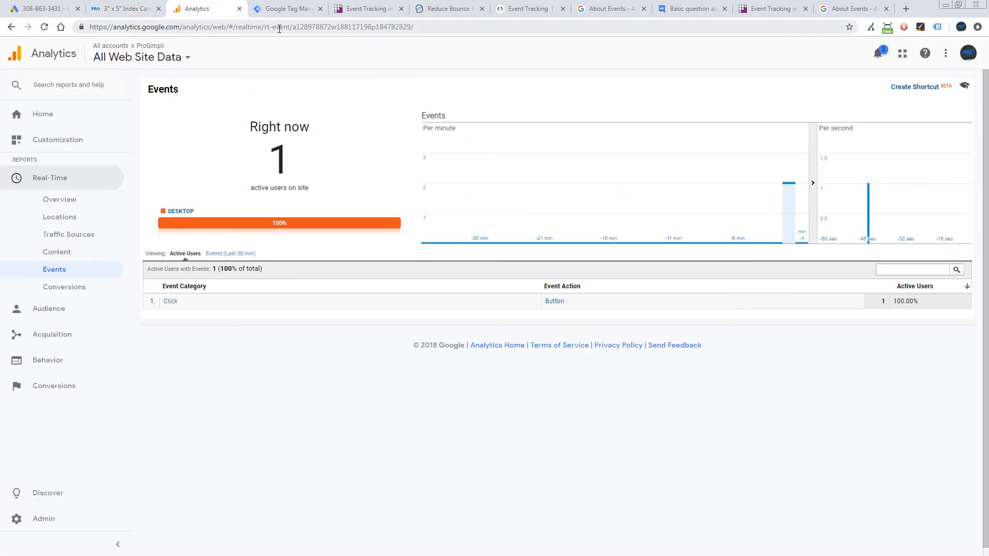
Step: Switch to Google Ads and import the Button Click to Amazon Listing goal from Google Analytics as a conversion action
click(41, 9)
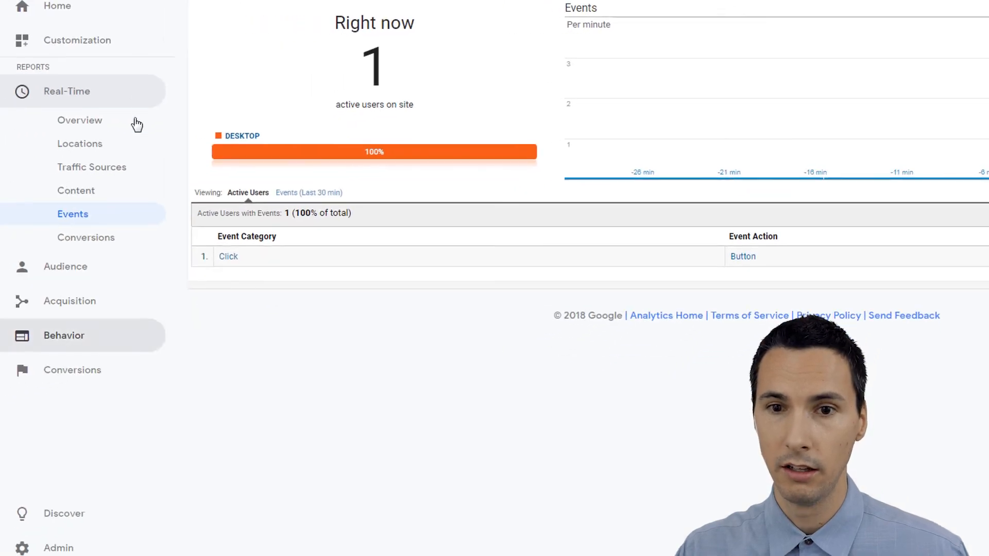
click(106, 537)
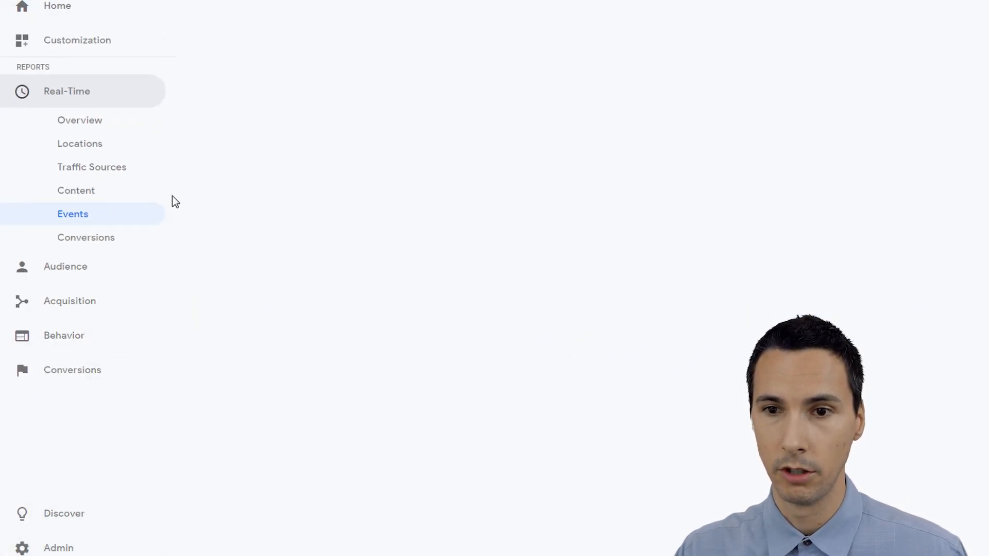
click(826, 121)
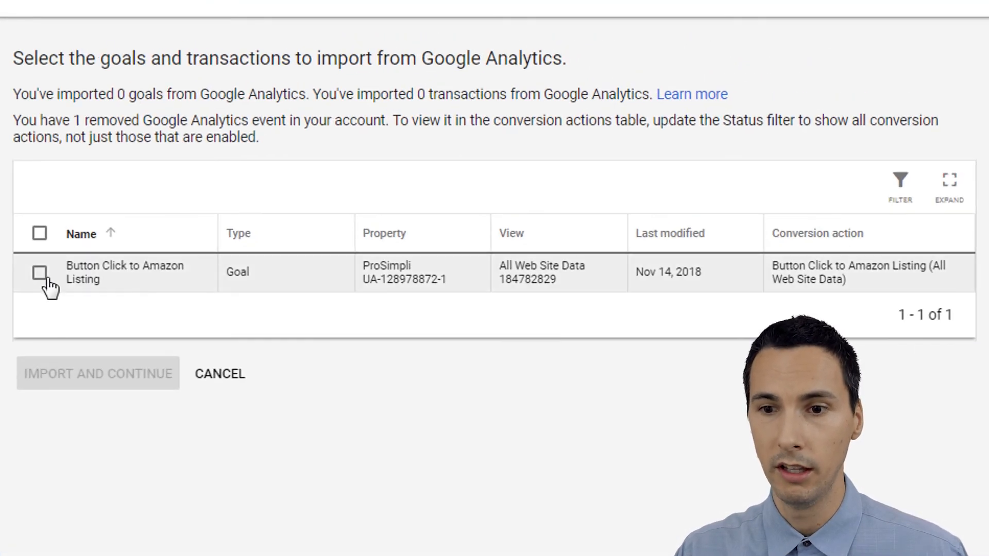
click(363, 181)
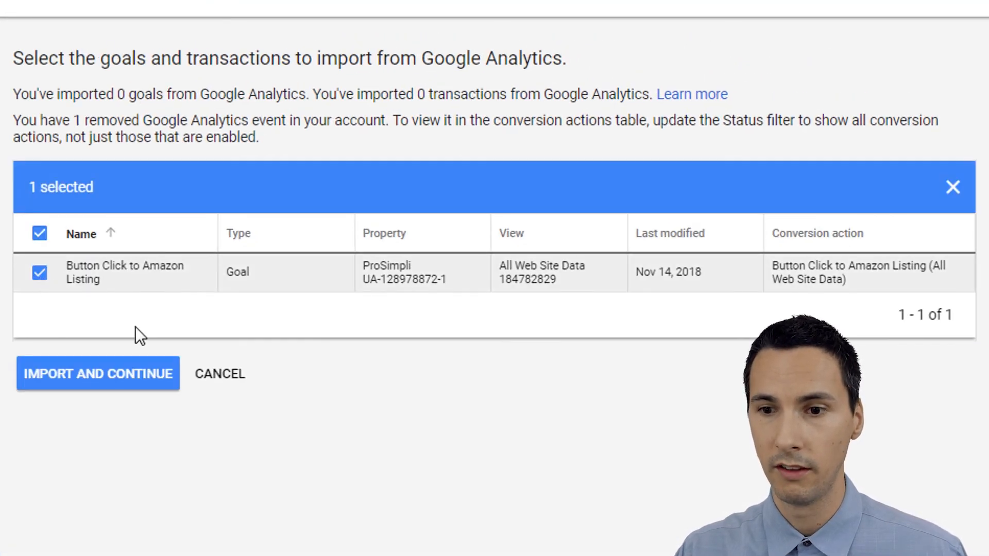
click(127, 379)
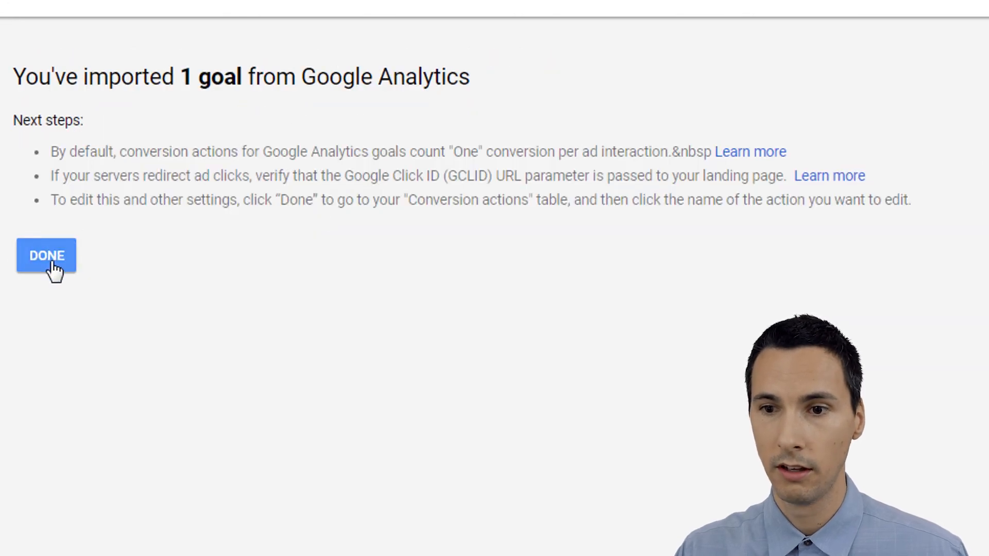
click(49, 259)
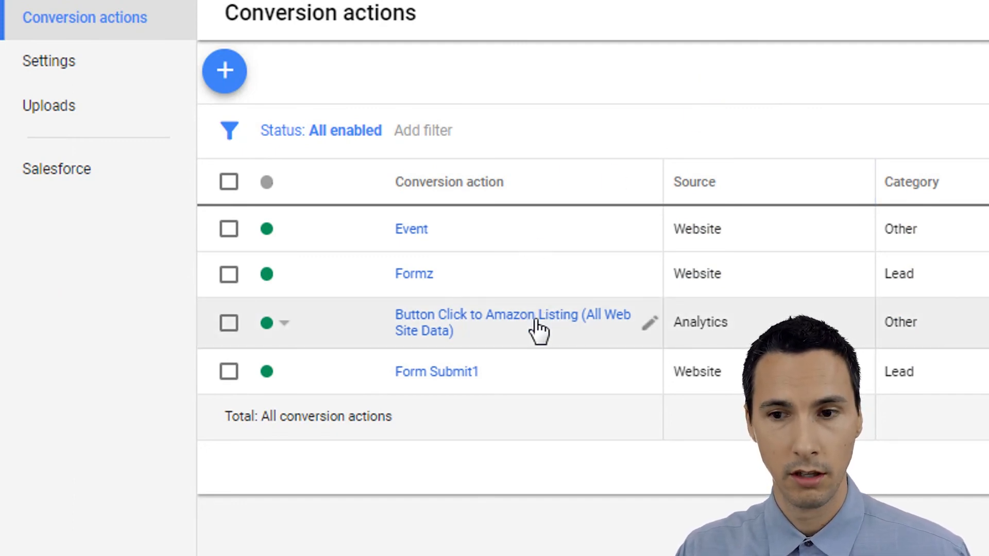
Step: Open the imported Button Click to Amazon Listing conversion action's settings for editing and expand its Count setting
click(554, 321)
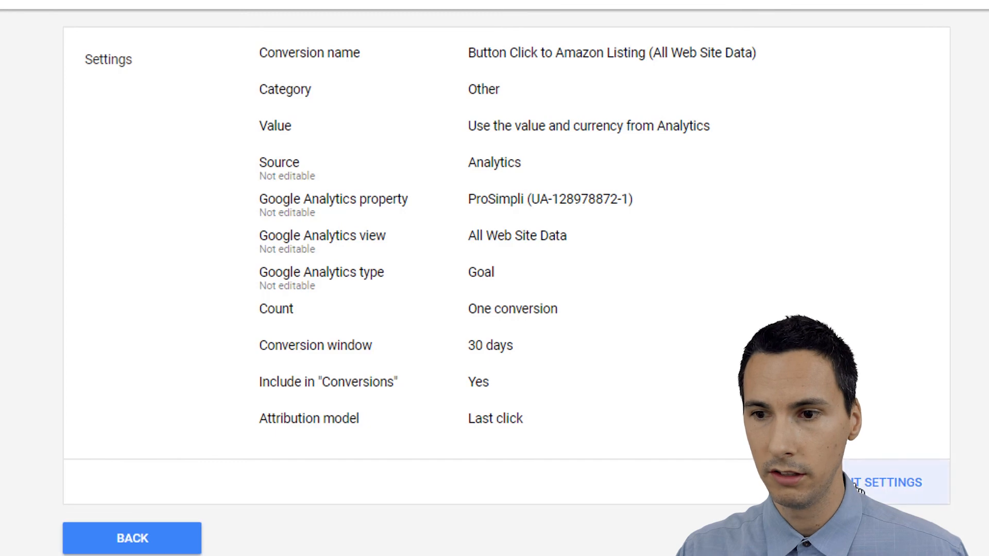
click(858, 487)
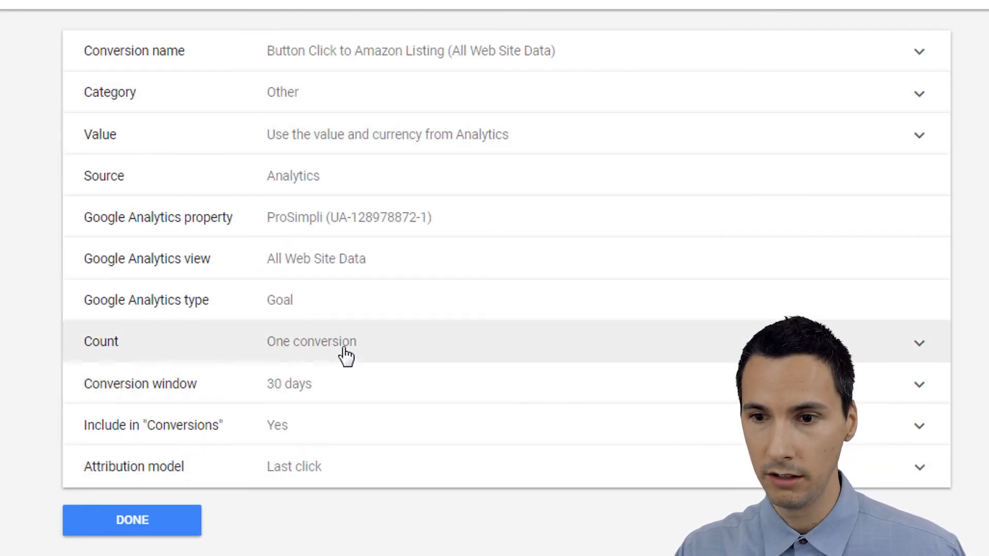
click(345, 356)
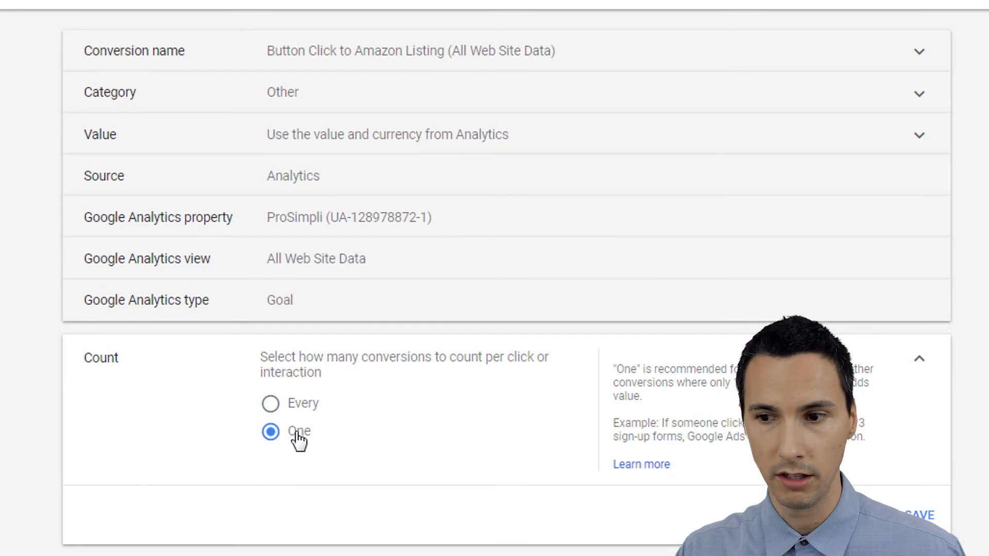